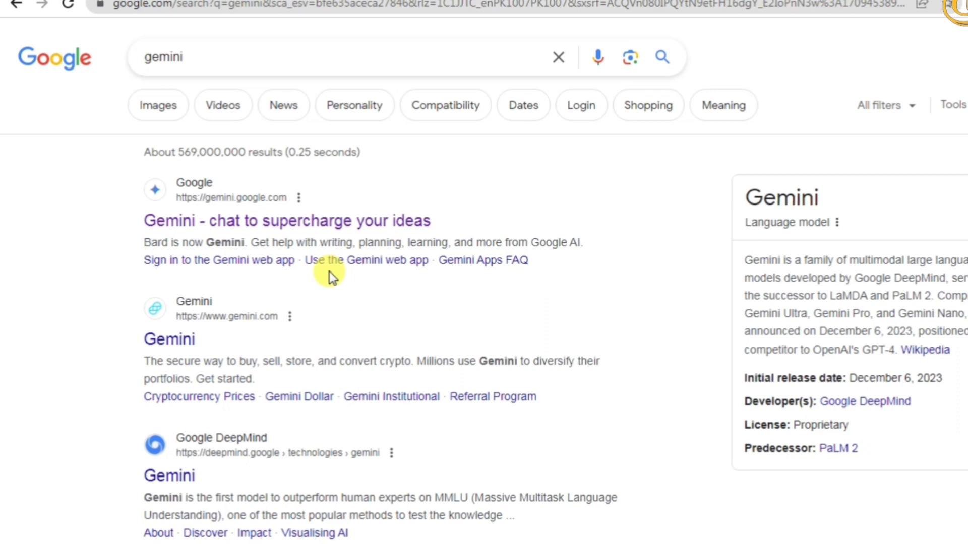
- Open the Gemini website from the Google search results and start chatting with Gemini
left_click(301, 224)
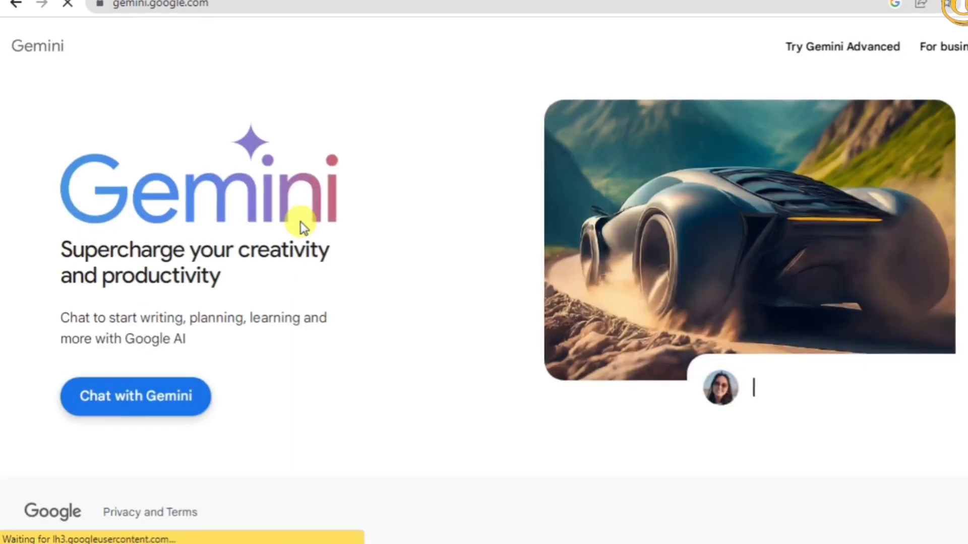
left_click(153, 403)
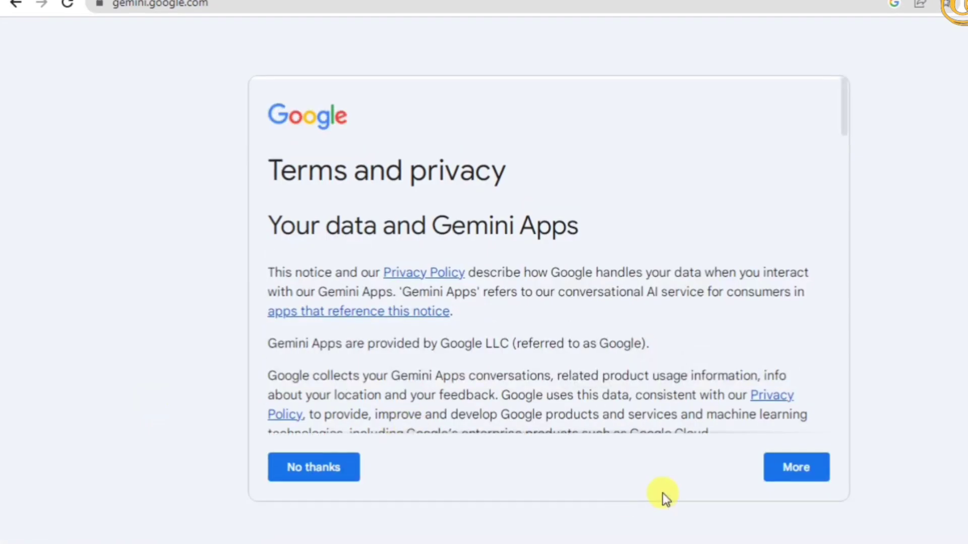
- Read through and agree to the Gemini terms and privacy notice, and continue past the welcome message
left_click(789, 469)
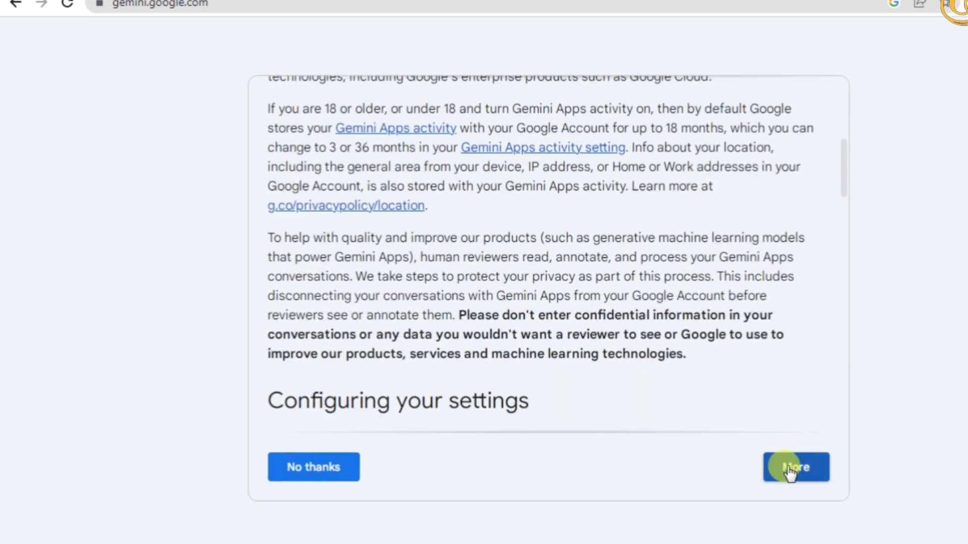
left_click(789, 470)
left_click(789, 470)
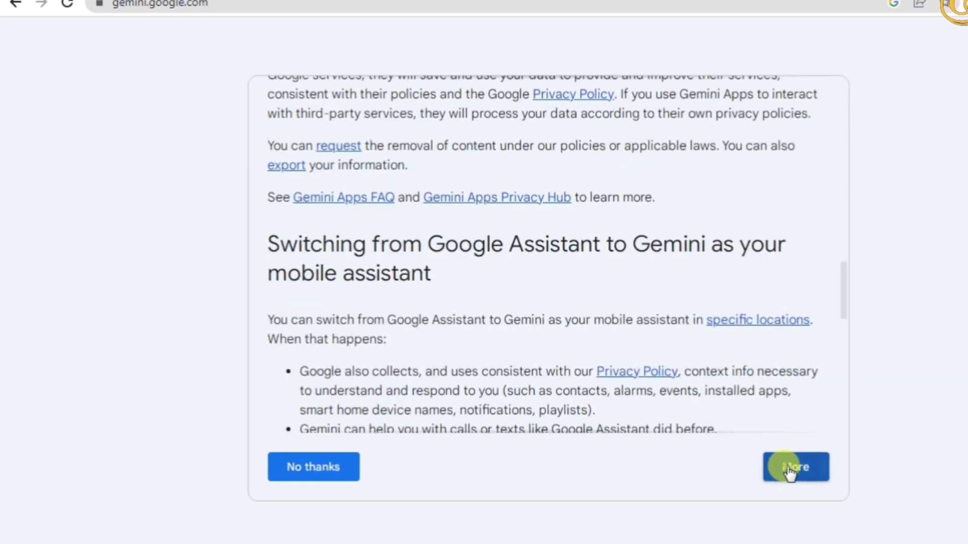
left_click(790, 470)
left_click(789, 470)
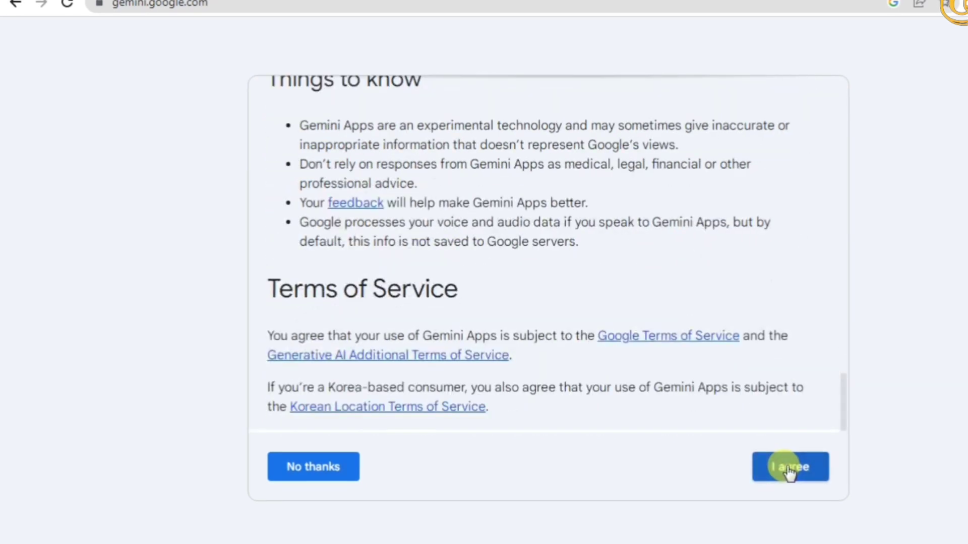
left_click(789, 470)
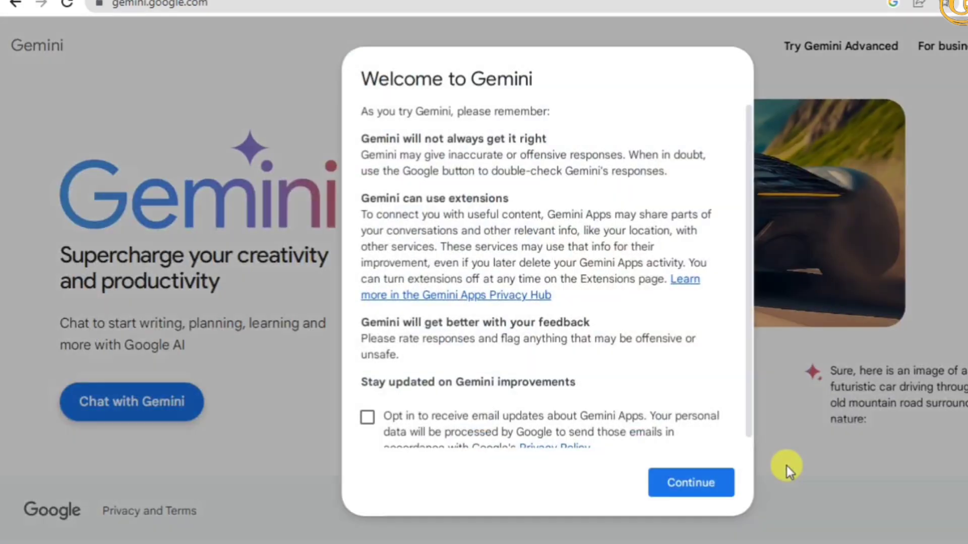
left_click(367, 417)
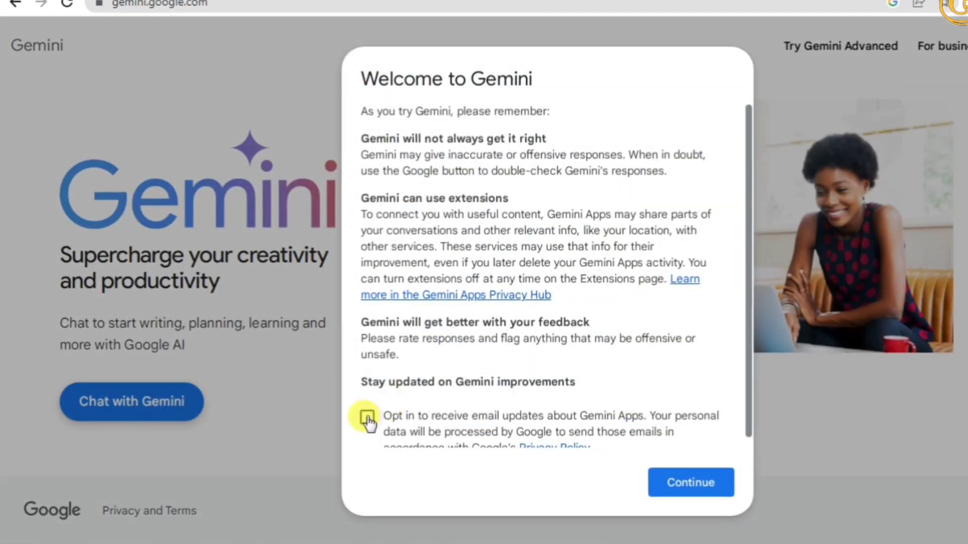
left_click(689, 485)
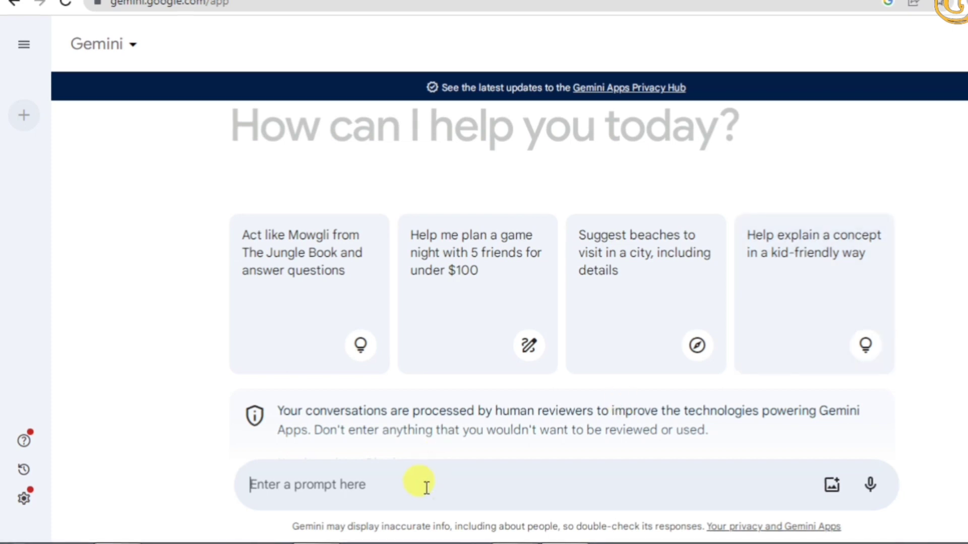
- Ask Gemini the question "who are you"
type("who a")
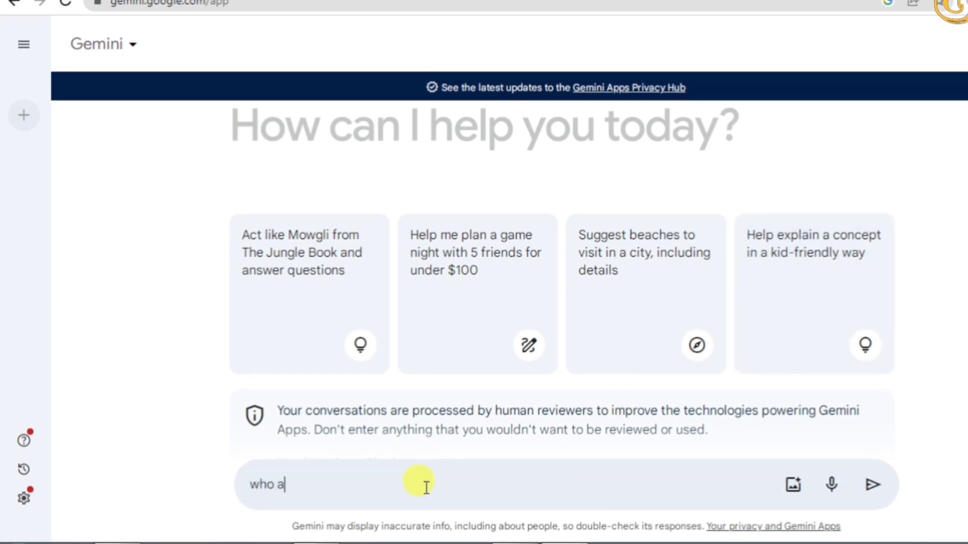
type("re you")
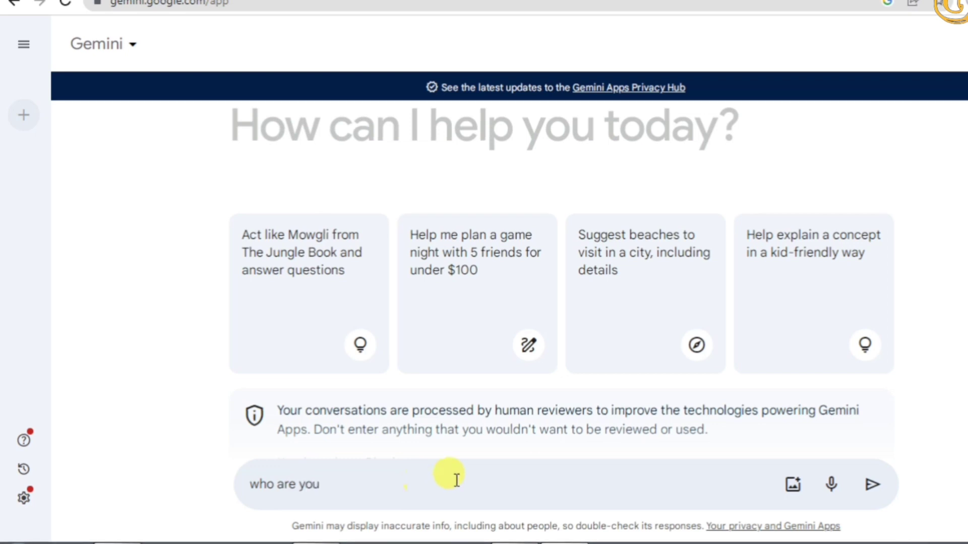
left_click(877, 488)
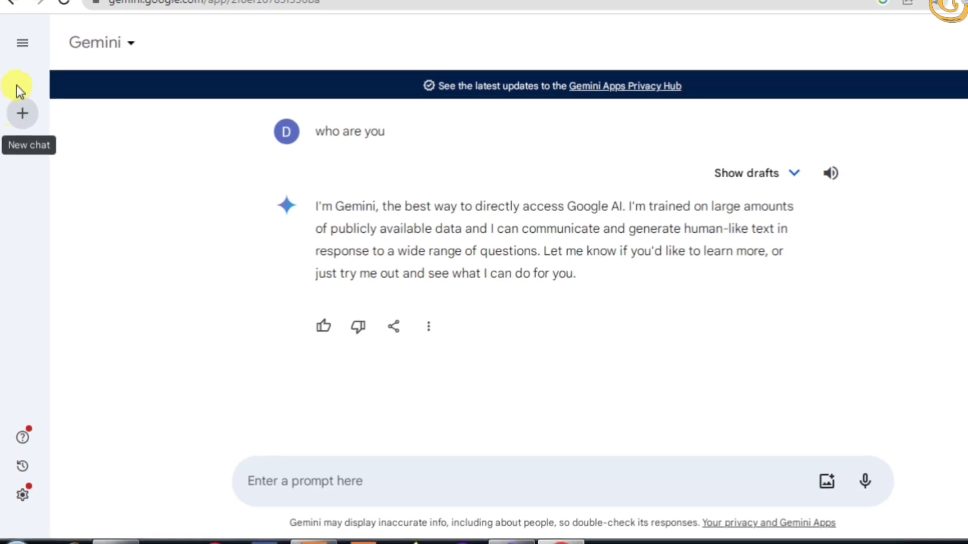
- Expand the side menu with the recent chats and look at the available Gemini model versions
left_click(20, 43)
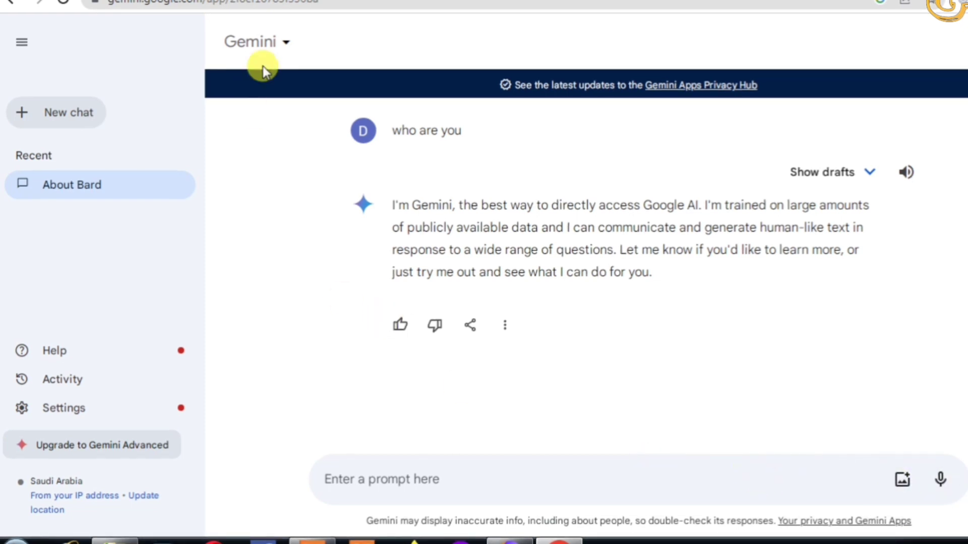
left_click(278, 50)
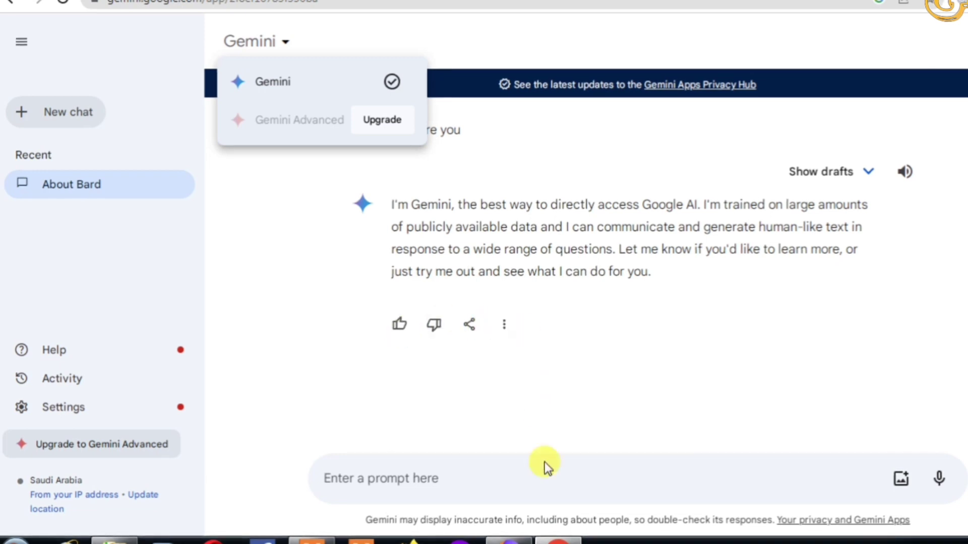
left_click(869, 176)
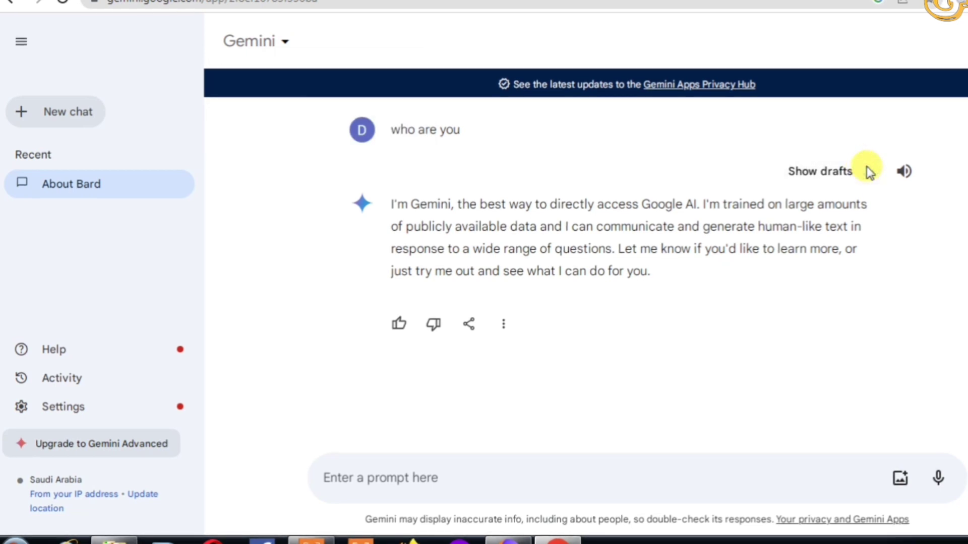
- Show the alternative drafts of Gemini's answer to the "who are you" prompt
left_click(869, 172)
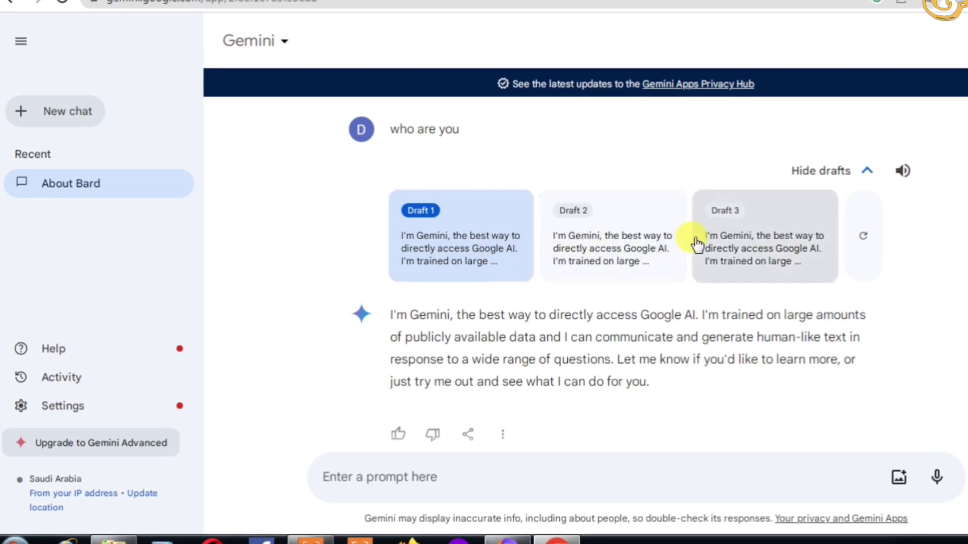
left_click(466, 478)
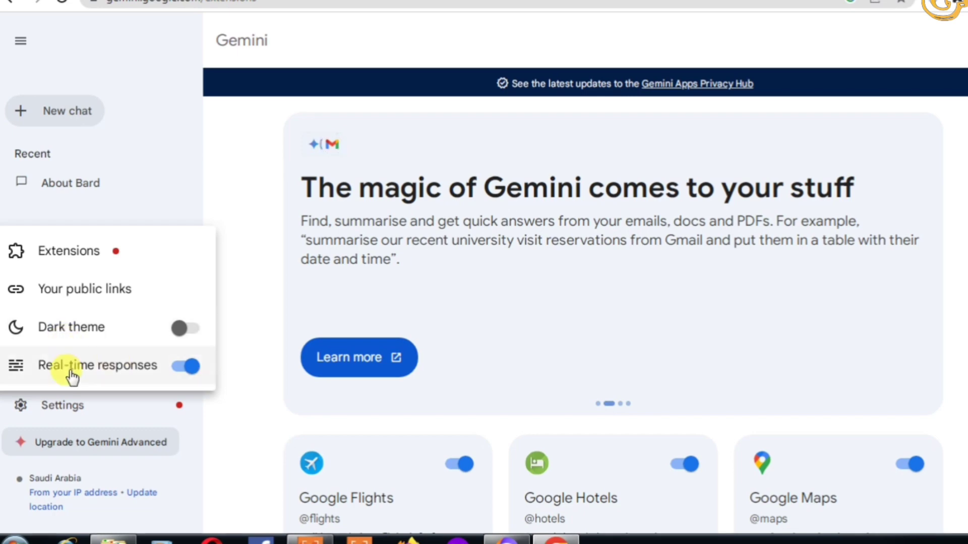
- Open the Extensions settings page and review the extension cards, including Google Flights, Hotels, Maps, Workspace and YouTube
left_click(86, 252)
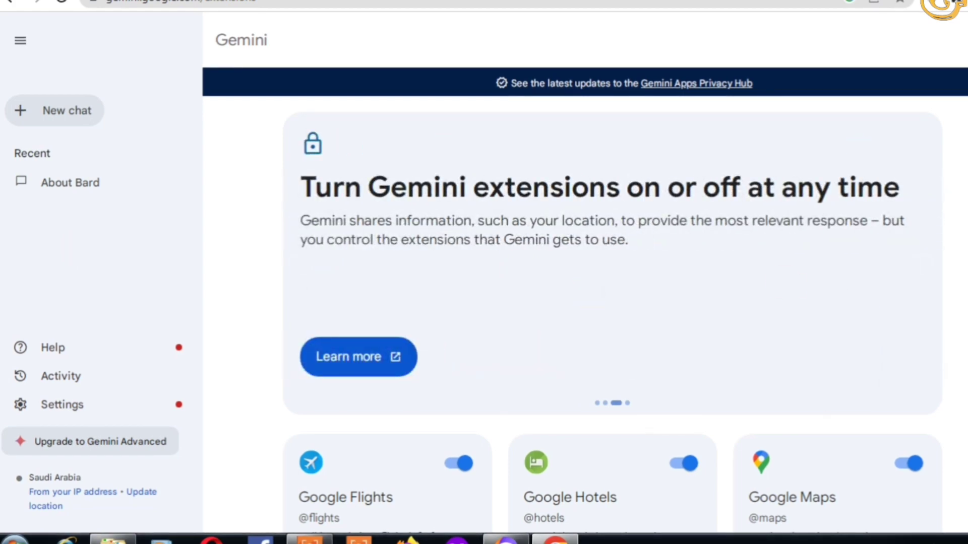
scroll(612, 315, "down", 3)
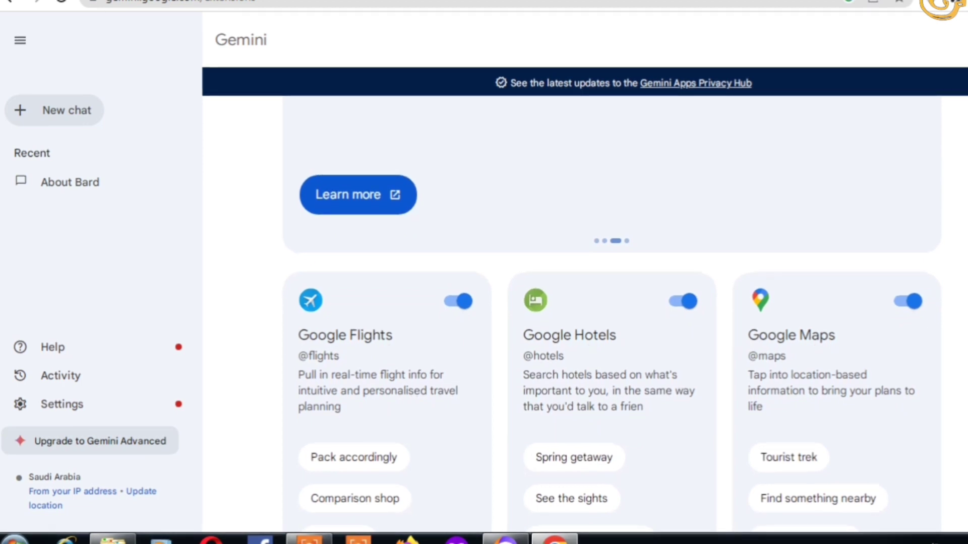
scroll(611, 342, "down", 1)
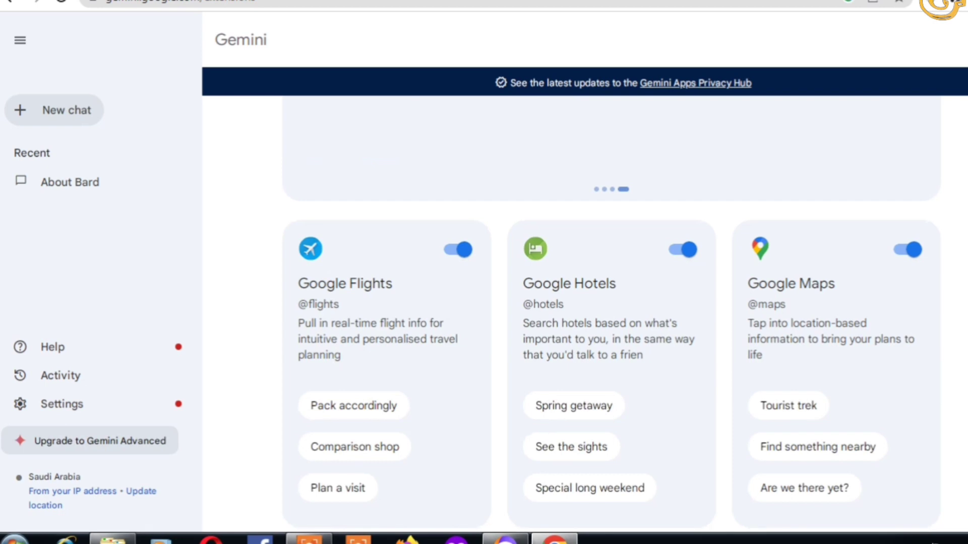
scroll(611, 342, "down", 1)
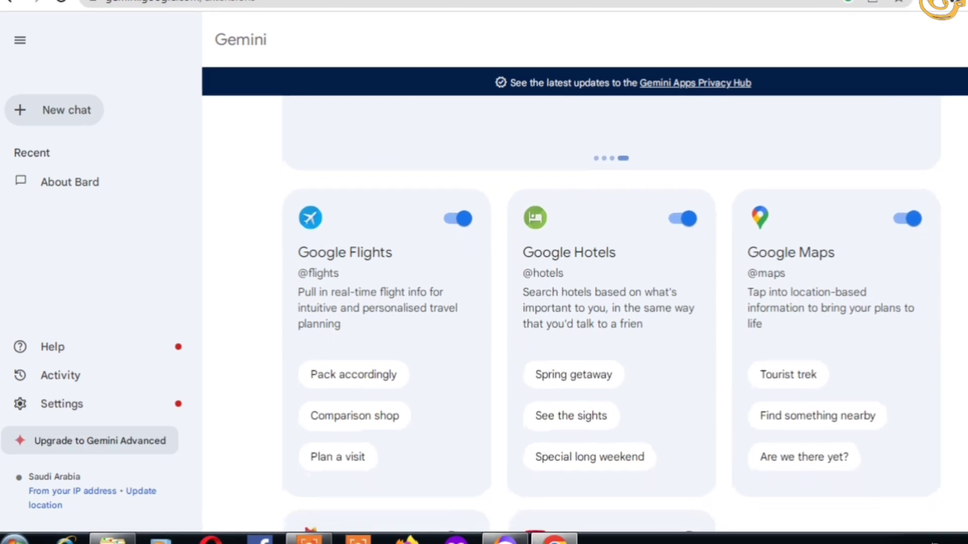
scroll(611, 342, "down", 1)
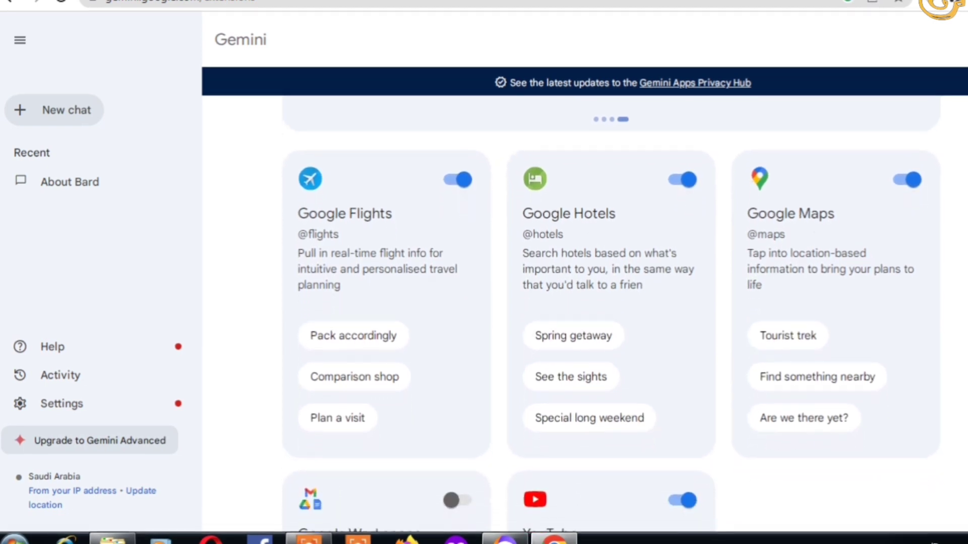
scroll(612, 313, "down", 5)
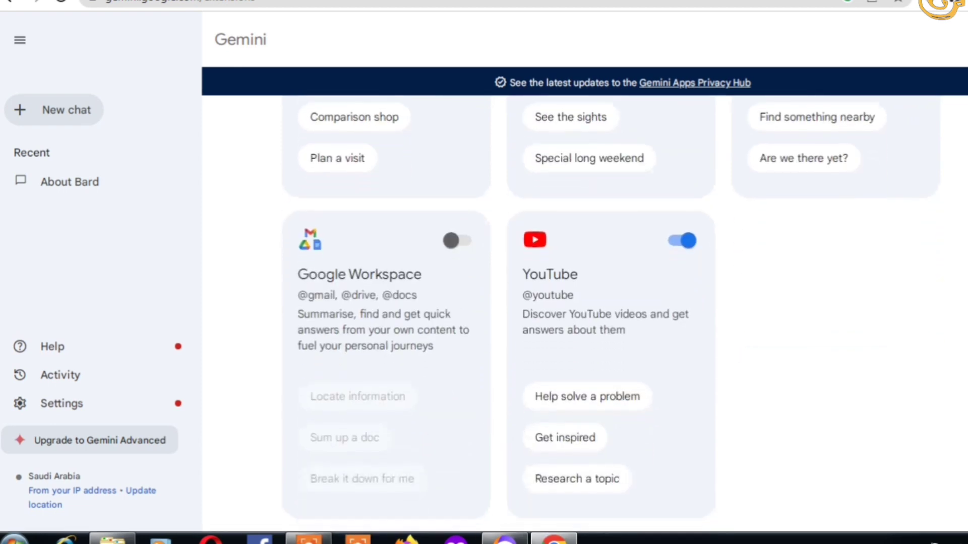
scroll(612, 312, "down", 1)
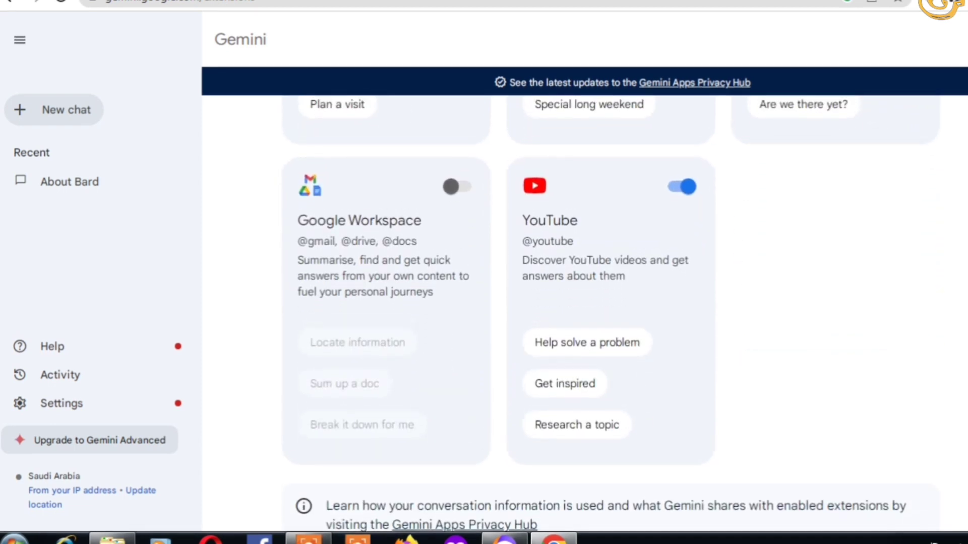
scroll(584, 302, "down", 1)
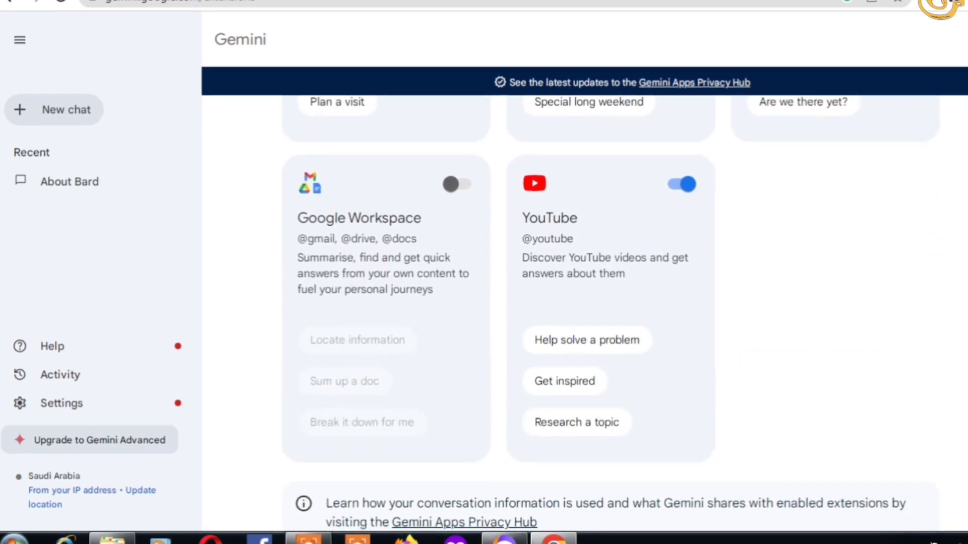
scroll(585, 303, "down", 1)
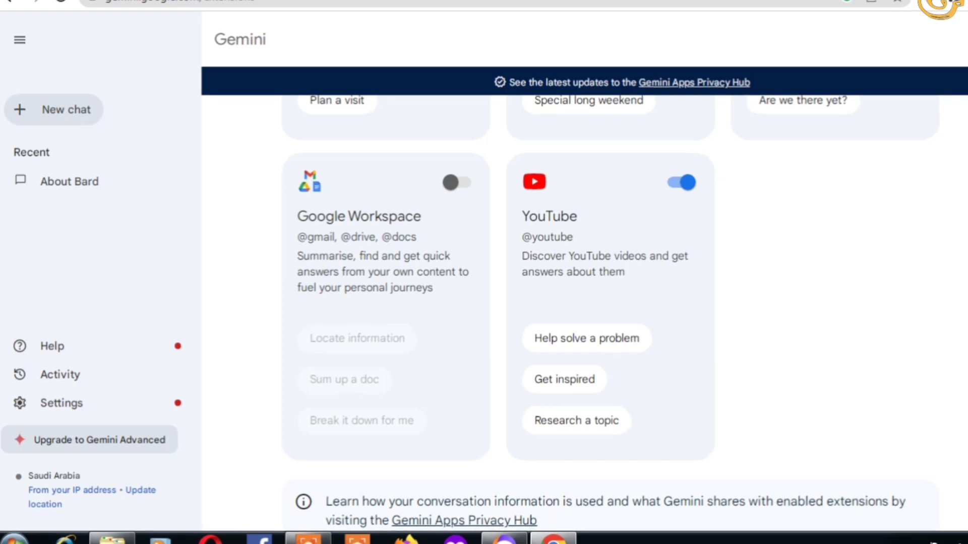
scroll(585, 302, "down", 1)
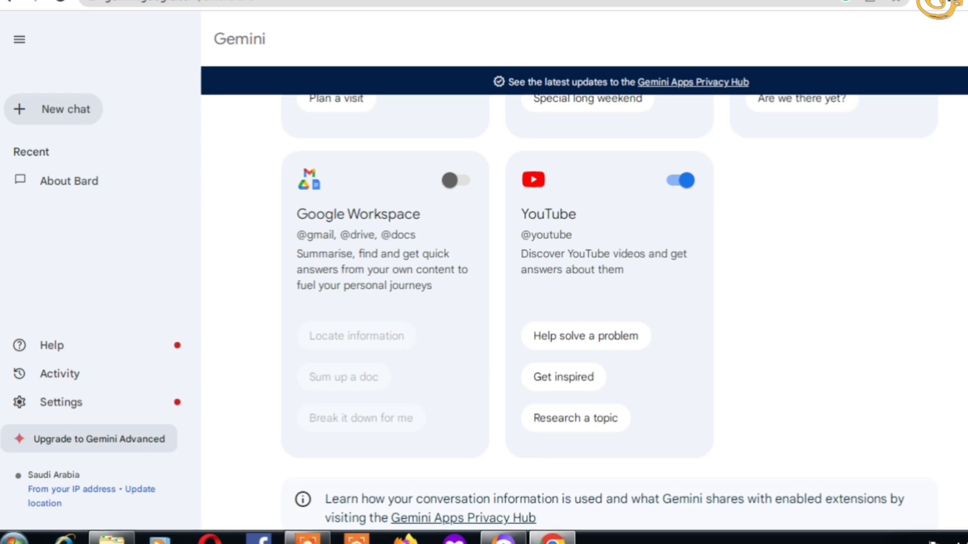
scroll(585, 310, "up", 6)
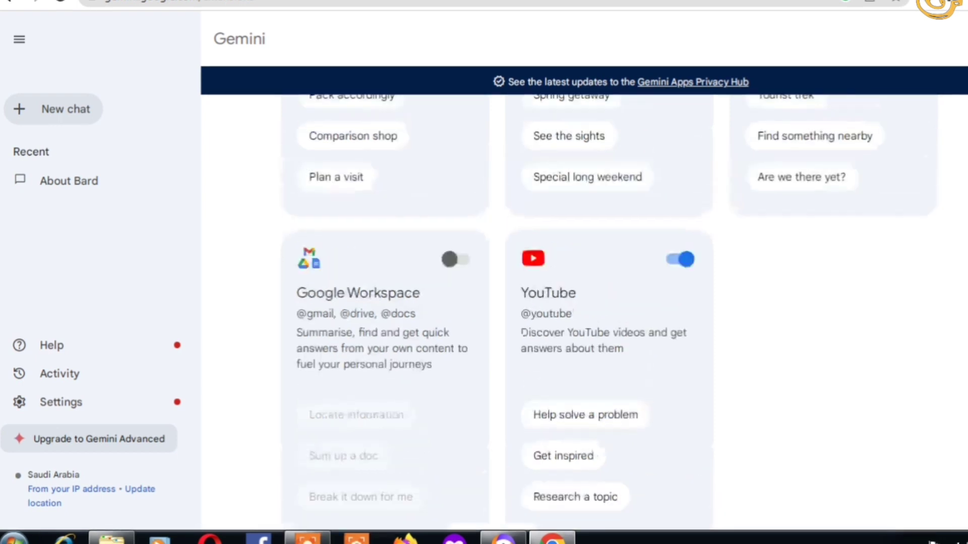
scroll(609, 310, "up", 1)
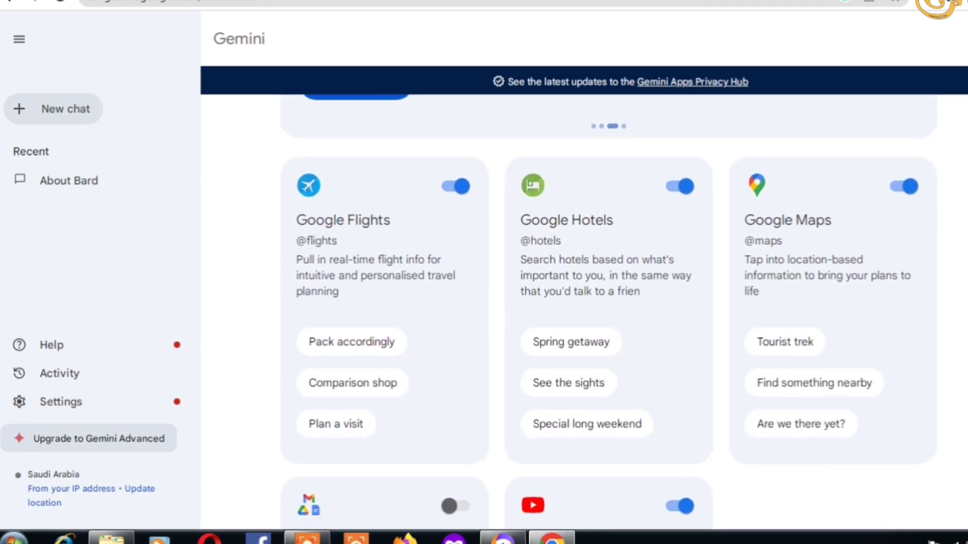
scroll(609, 310, "up", 3)
scroll(609, 310, "up", 1)
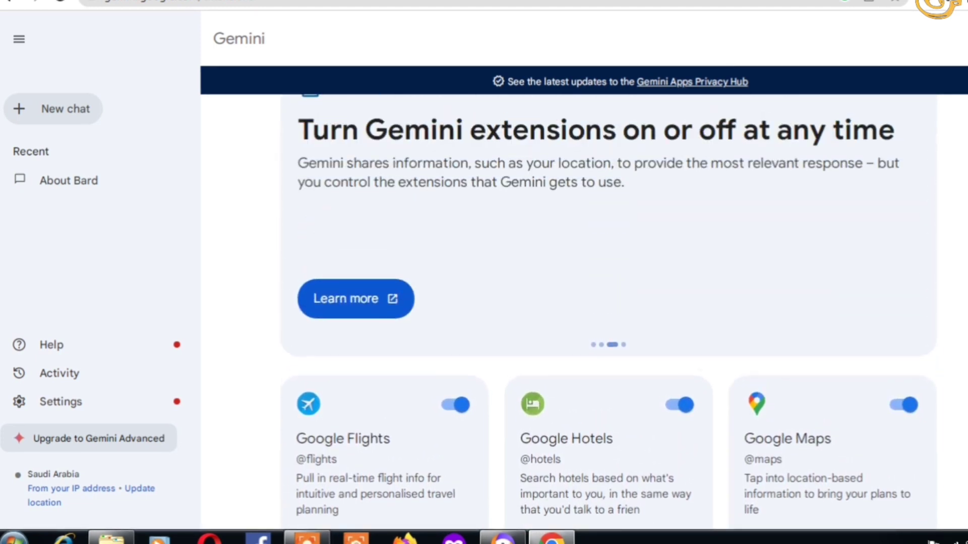
scroll(609, 310, "up", 1)
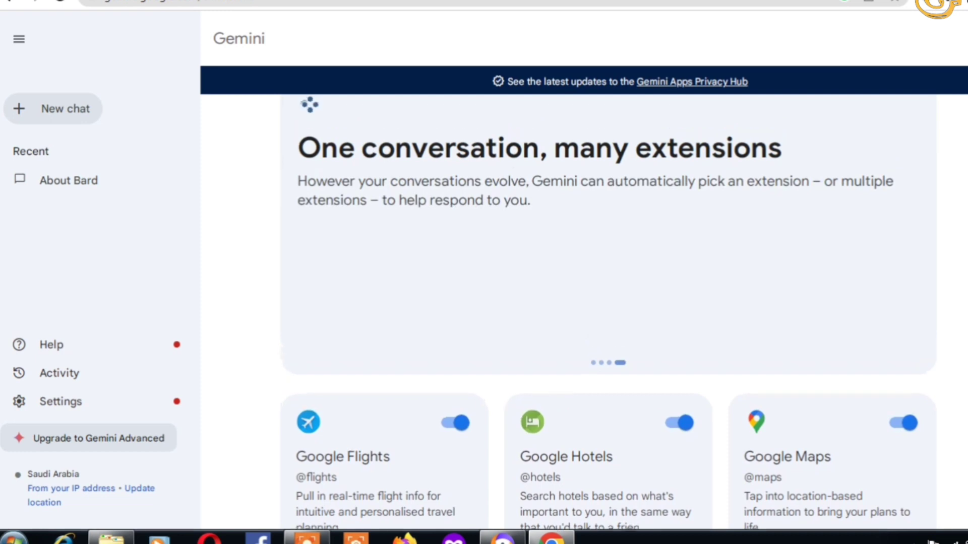
scroll(609, 310, "down", 1)
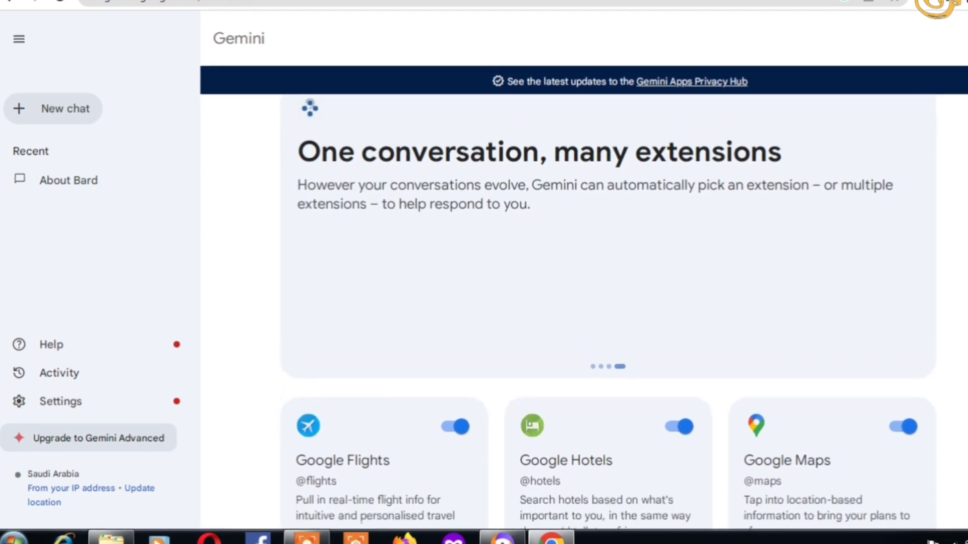
scroll(609, 310, "down", 5)
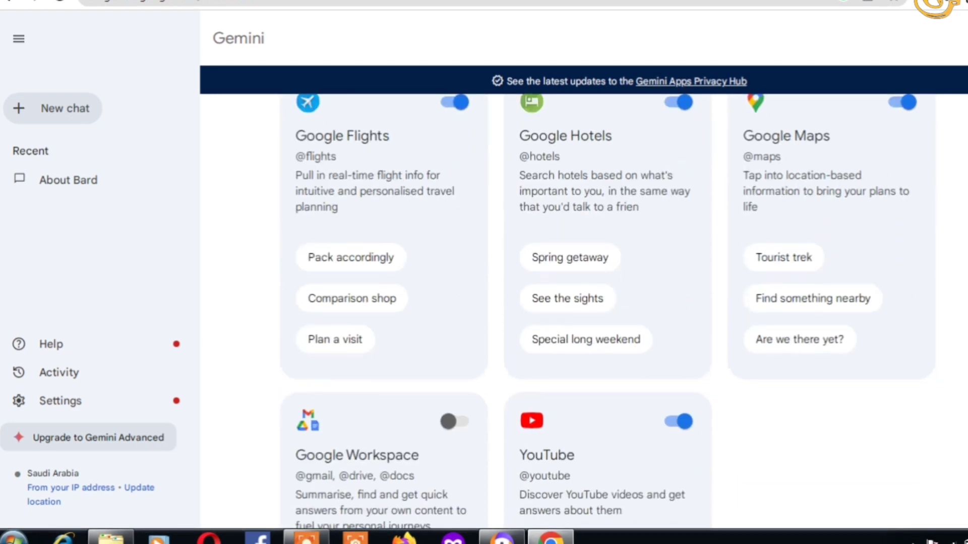
- Start a new chat and submit the prompt "a monkey eating a banana while using a loptop"
left_click(78, 108)
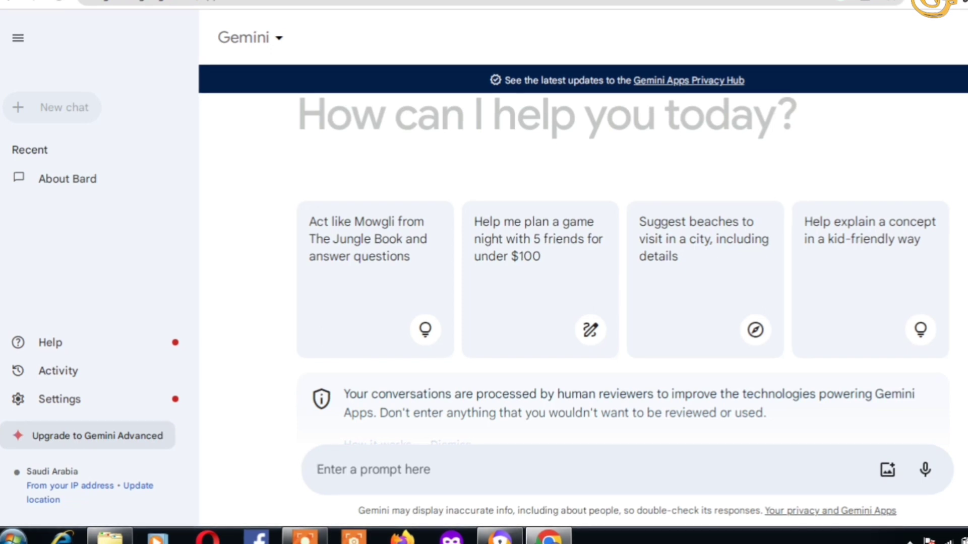
left_click(633, 482)
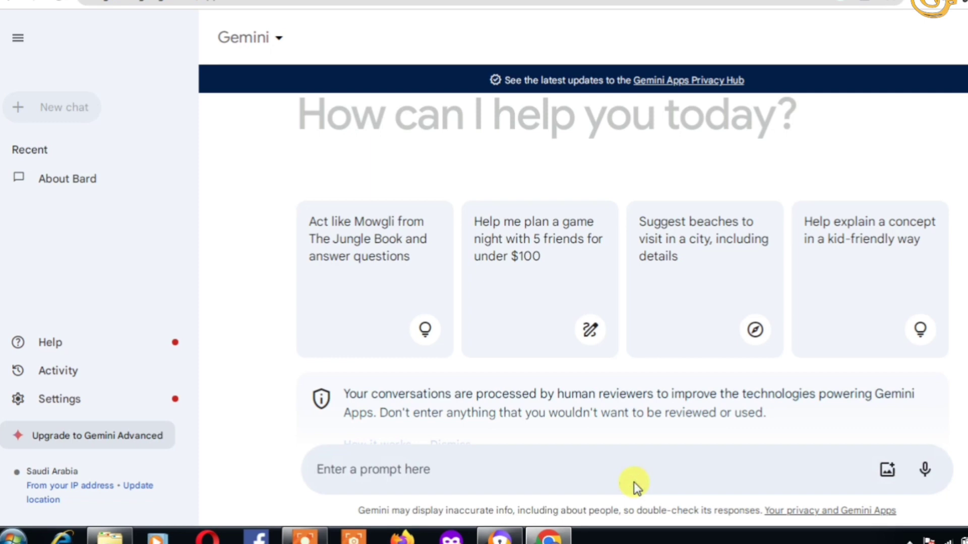
type("a ")
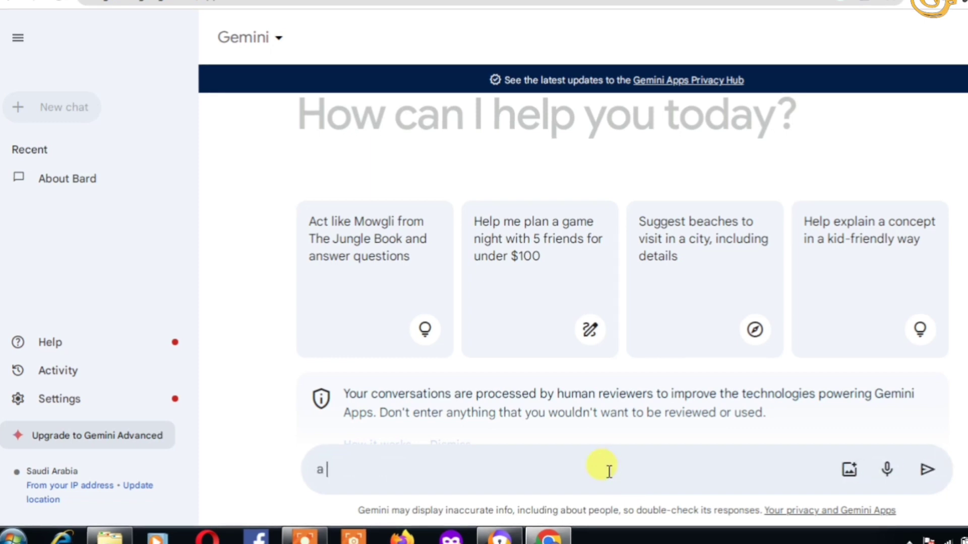
type("monkey ")
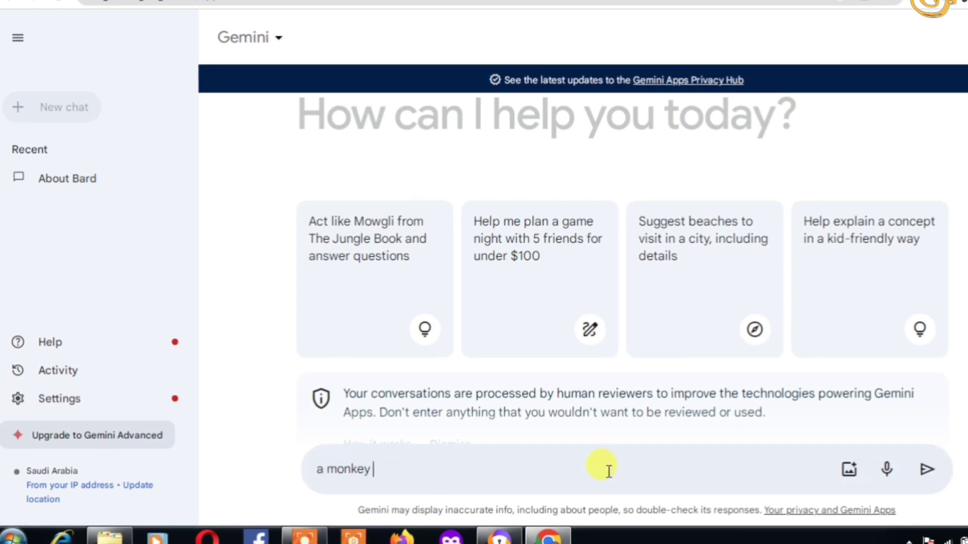
type("eati")
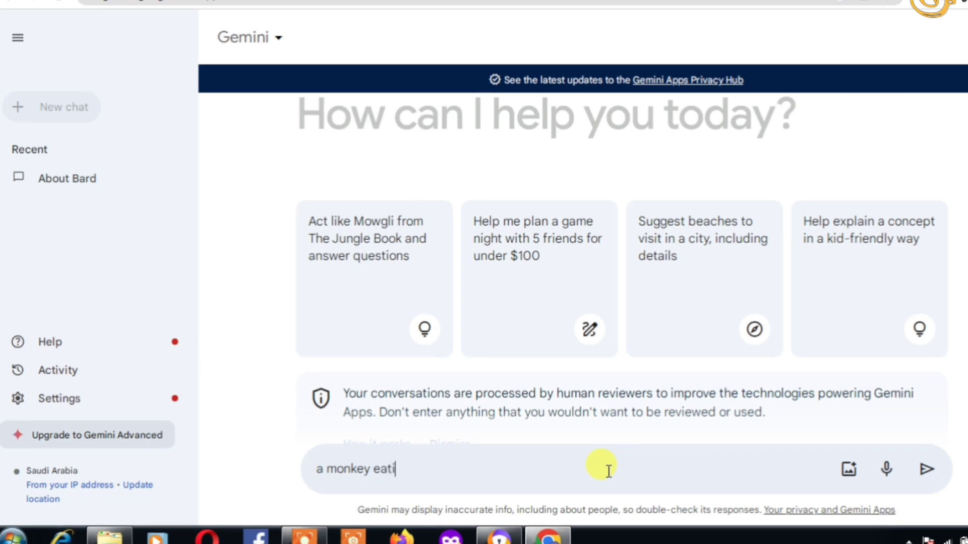
type("ng a ")
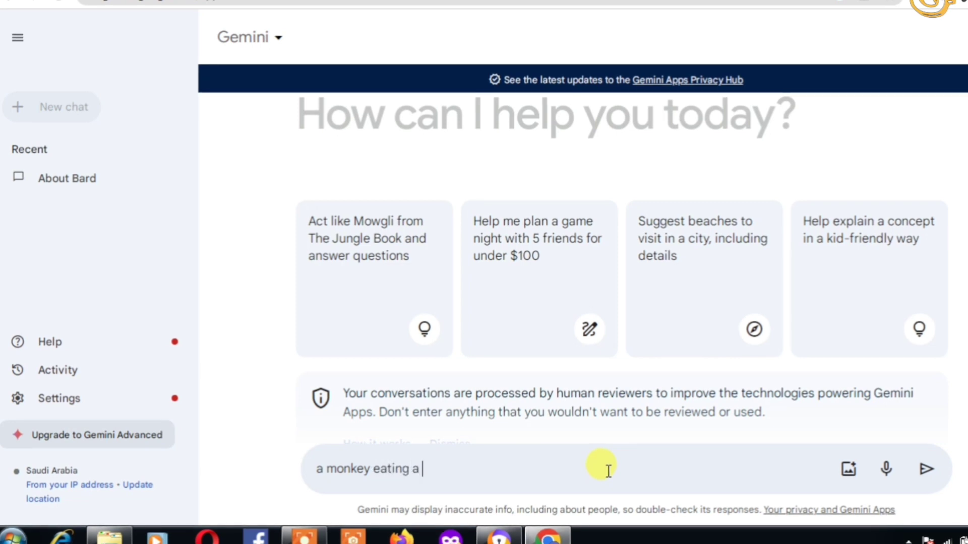
type("bananan")
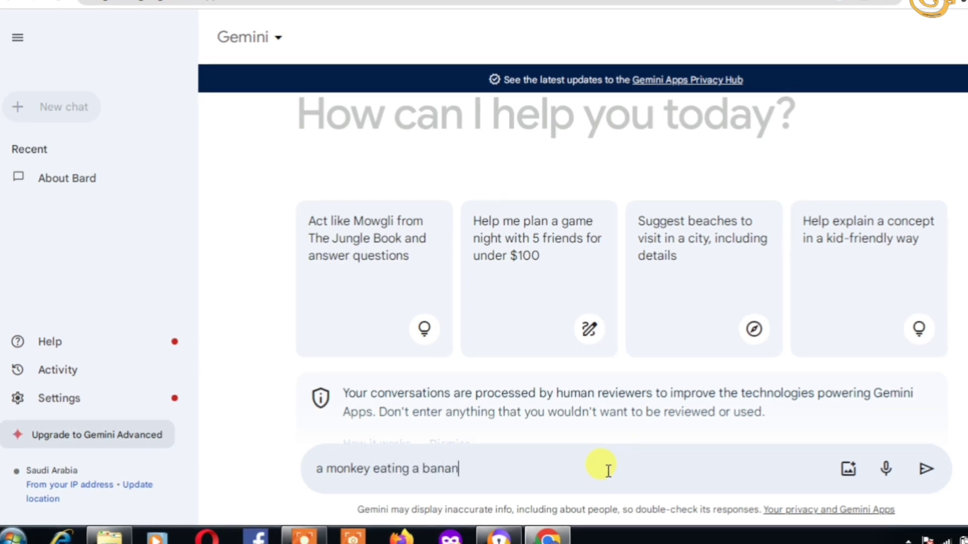
type(" whil")
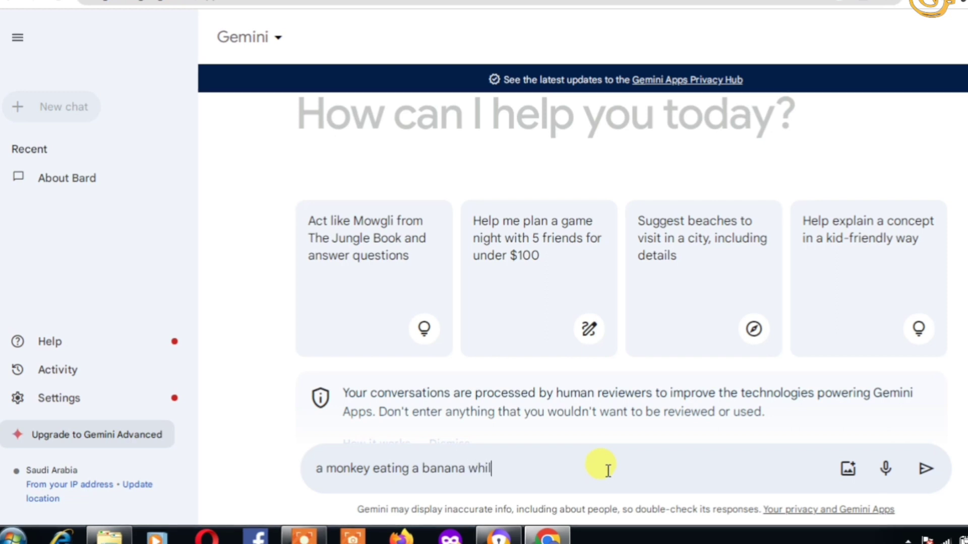
type("e using ")
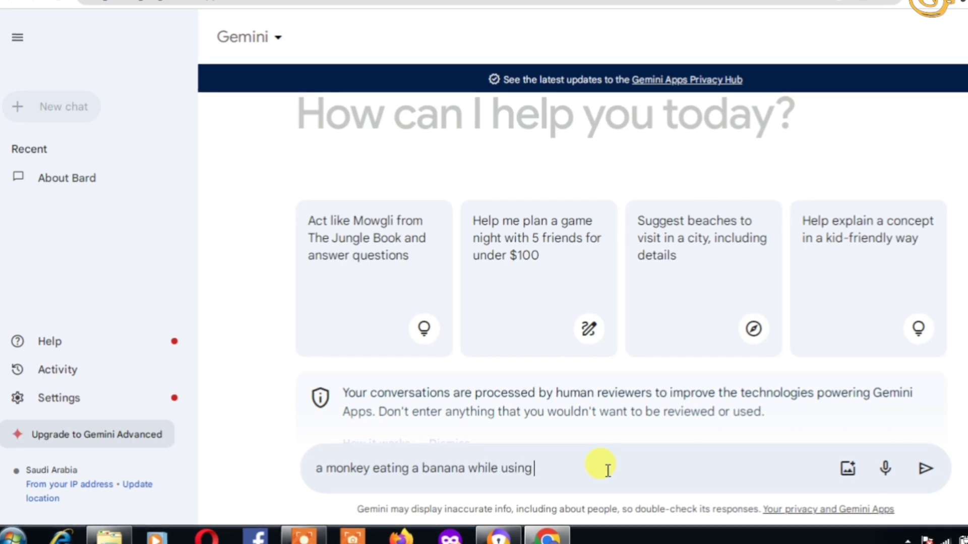
type("a s")
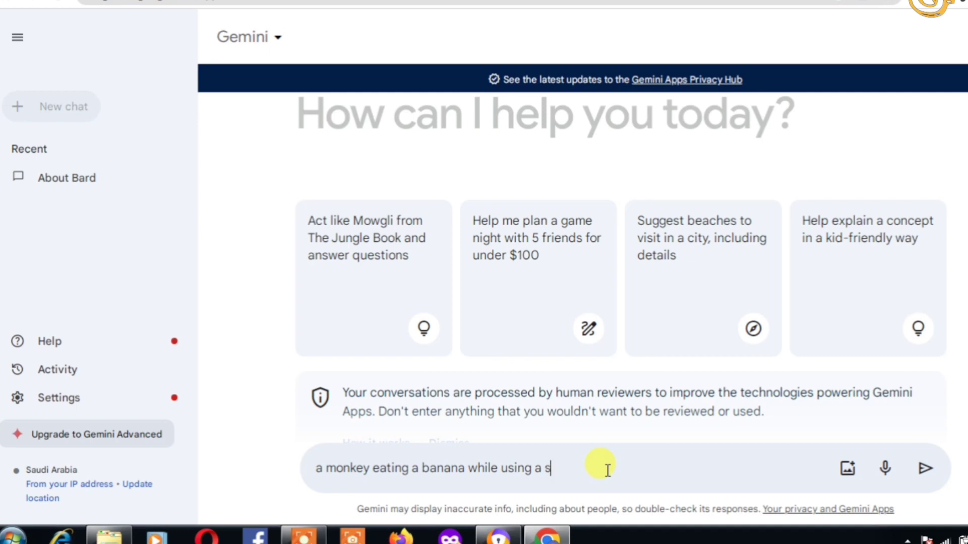
type("lopto")
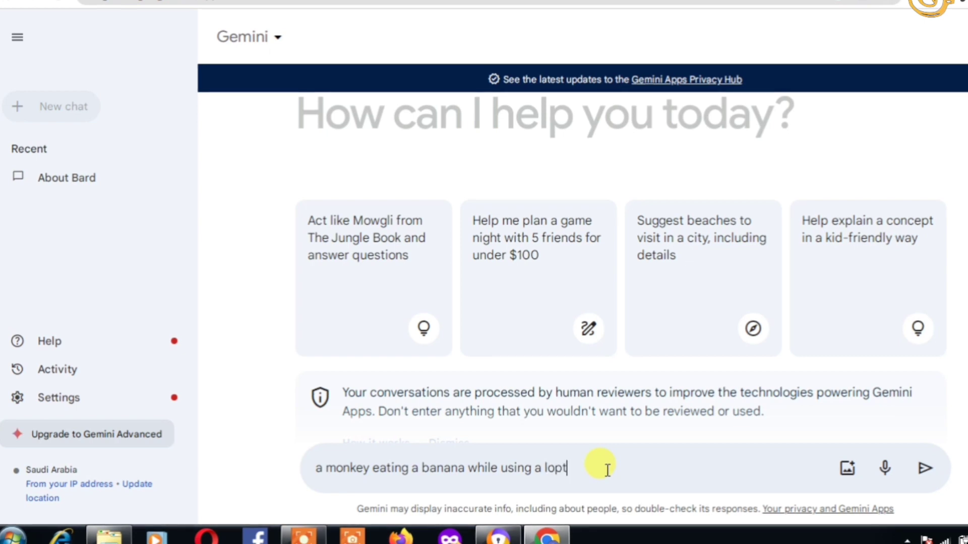
type("p")
key("Return")
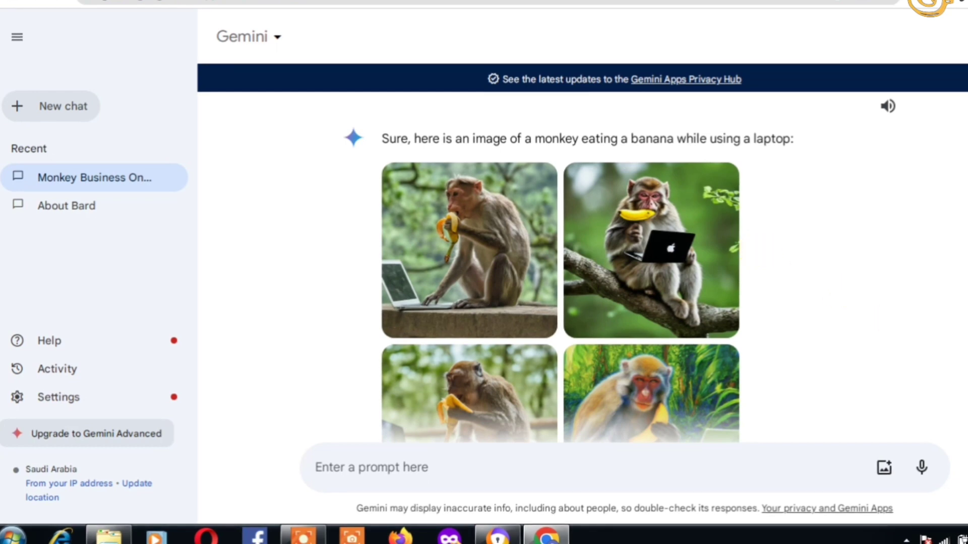
- View the generated monkey images enlarged one after another, close the viewer and look over the whole image response
scroll(784, 177, "down", 2)
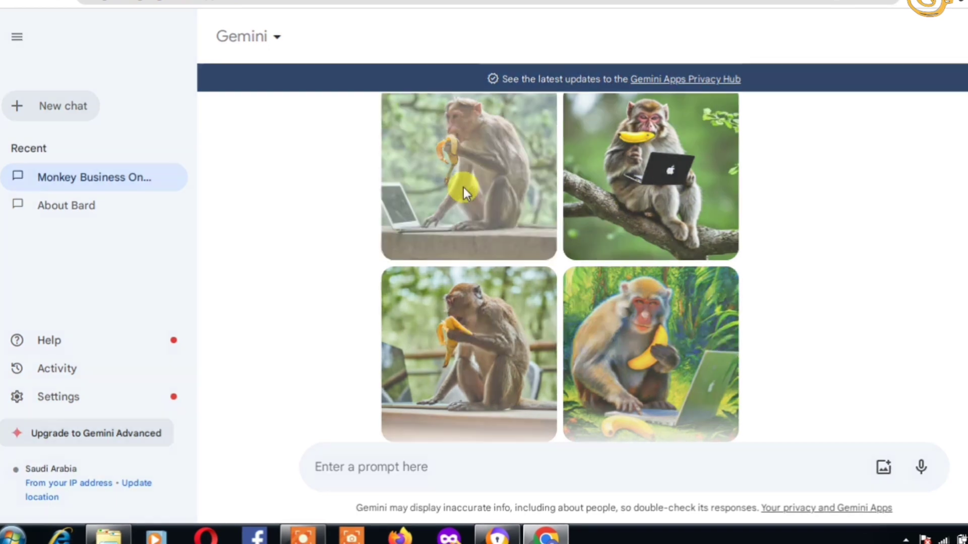
left_click(463, 188)
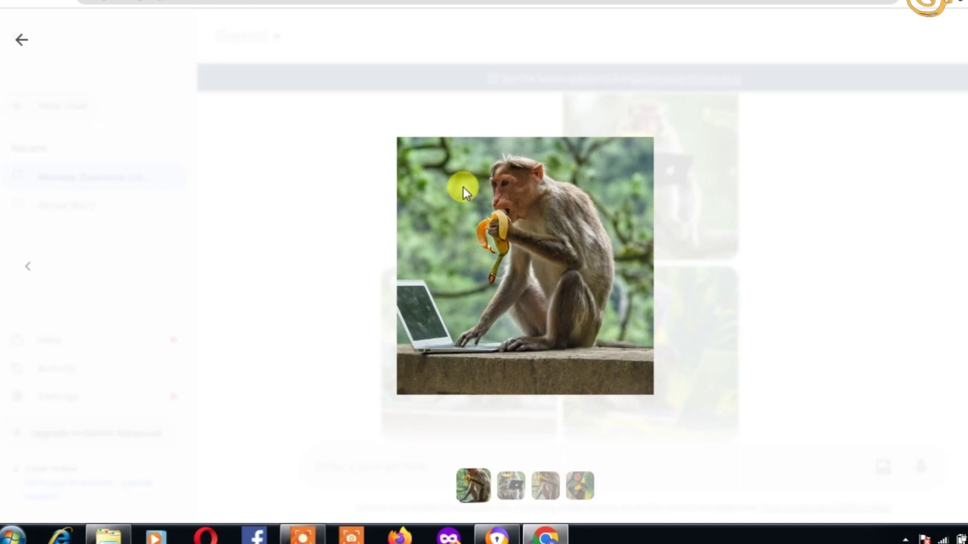
key("Right")
key("Right")
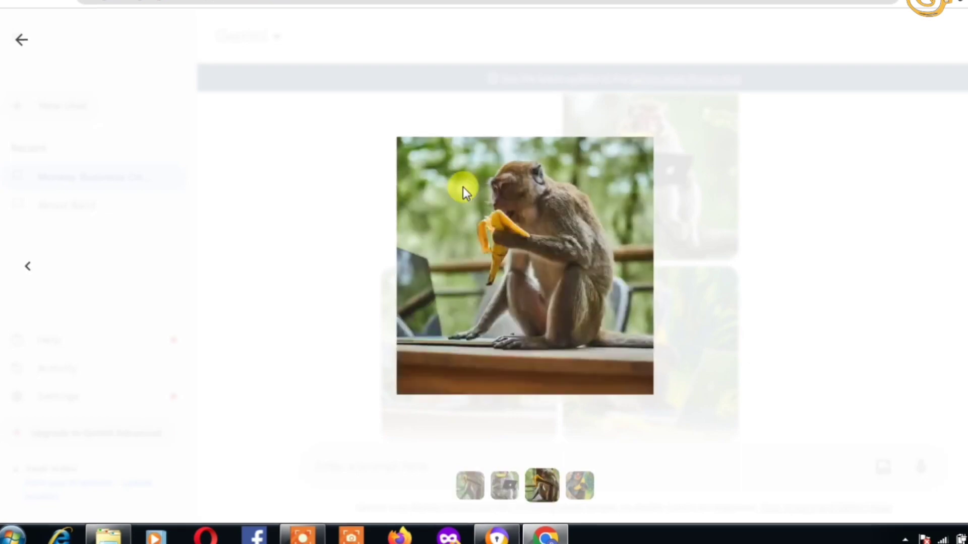
key("Right")
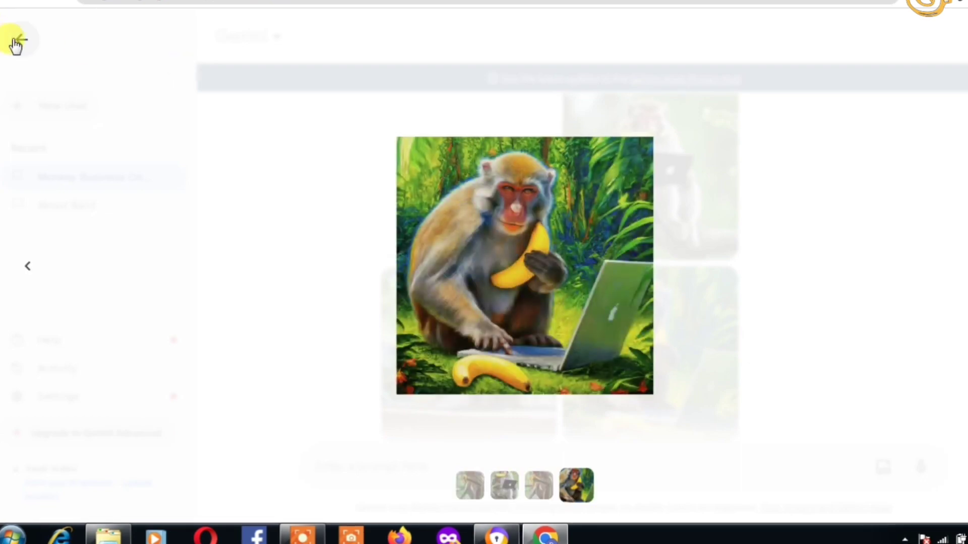
left_click(18, 41)
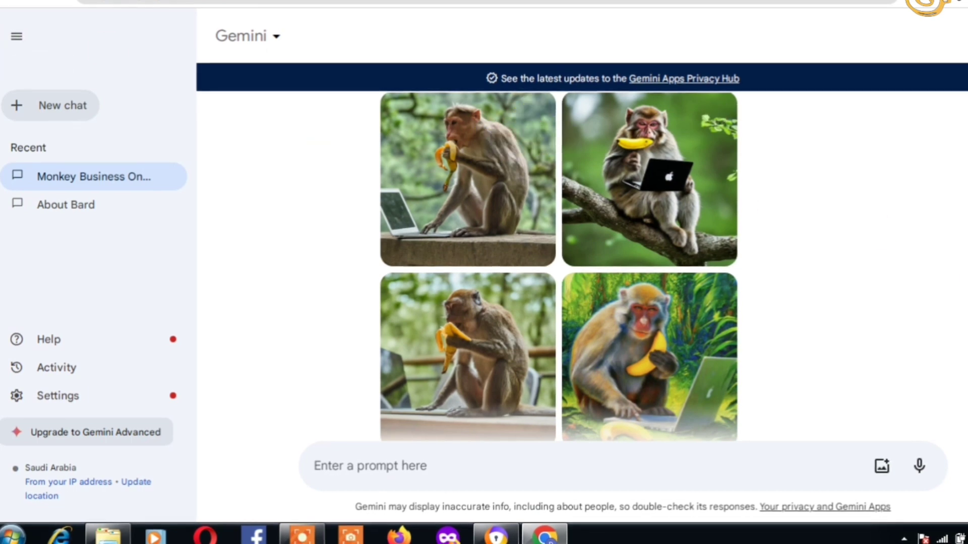
scroll(559, 267, "down", 3)
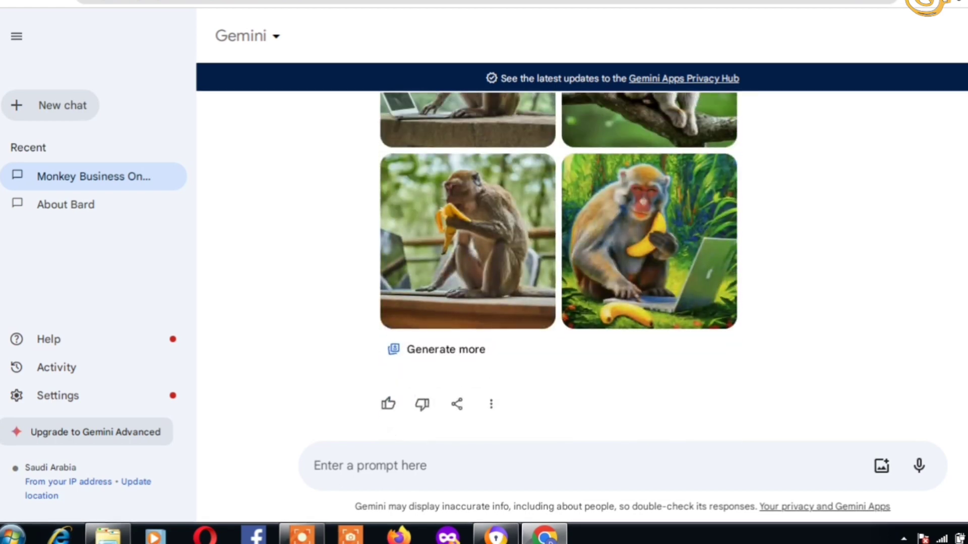
scroll(559, 247, "up", 1)
scroll(558, 247, "up", 1)
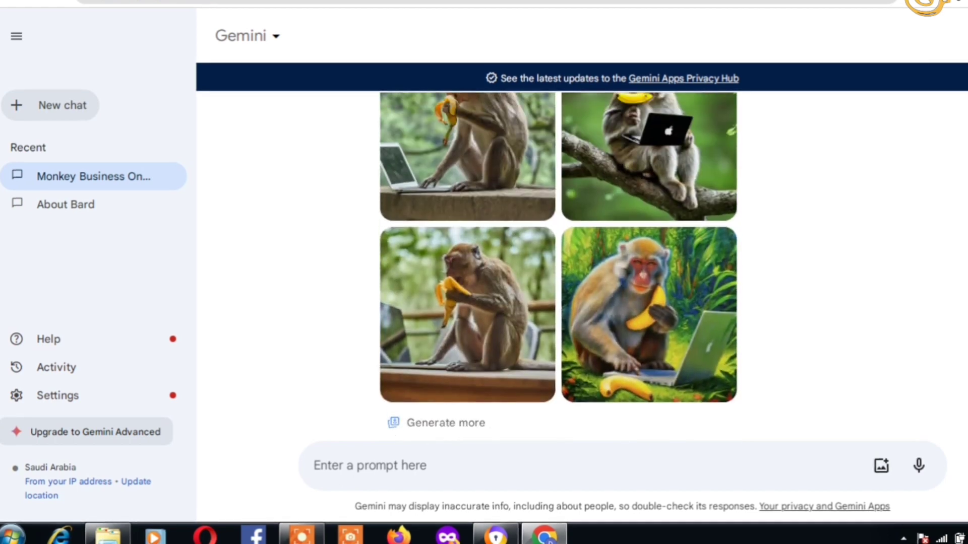
scroll(558, 262, "up", 1)
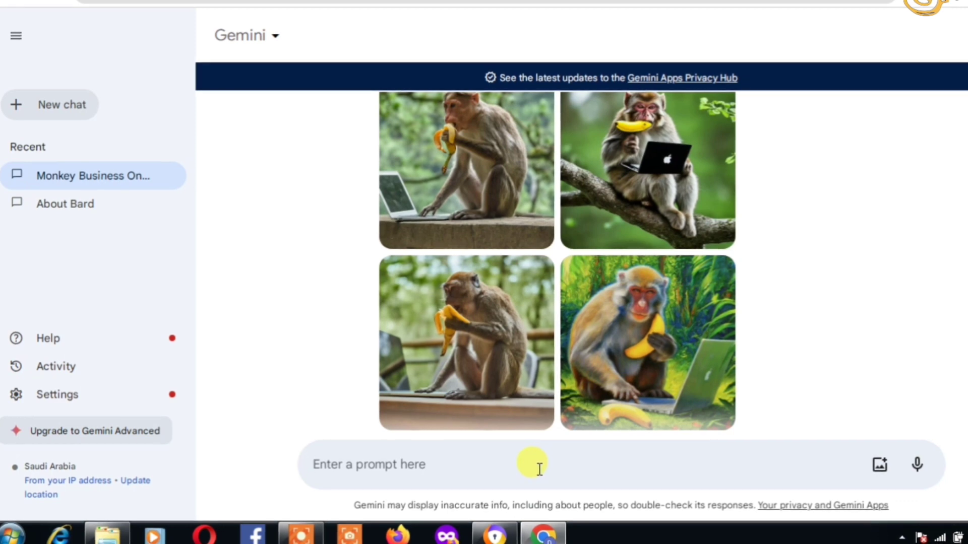
- Submit the prompt "a donkey eating banana while using a loptop" in the same chat
type("a do")
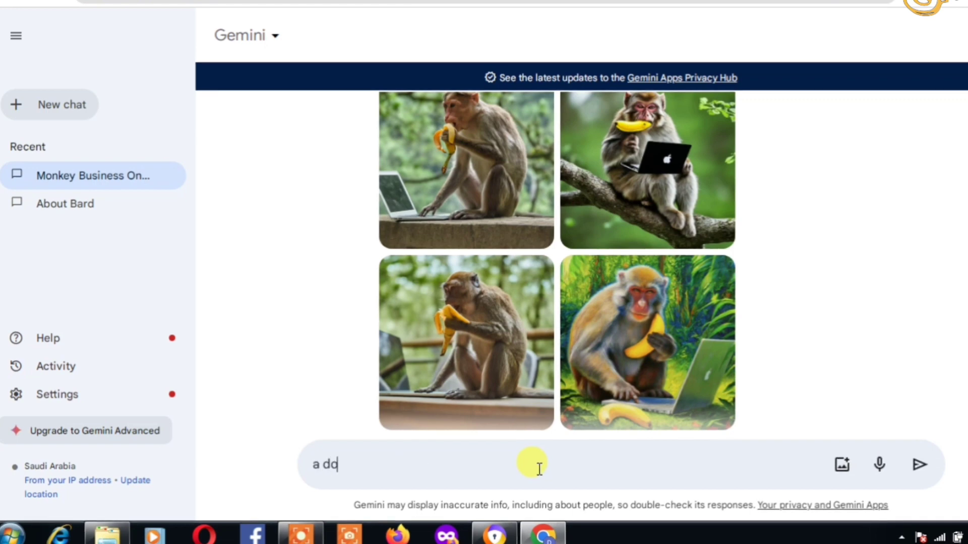
type("nkey ")
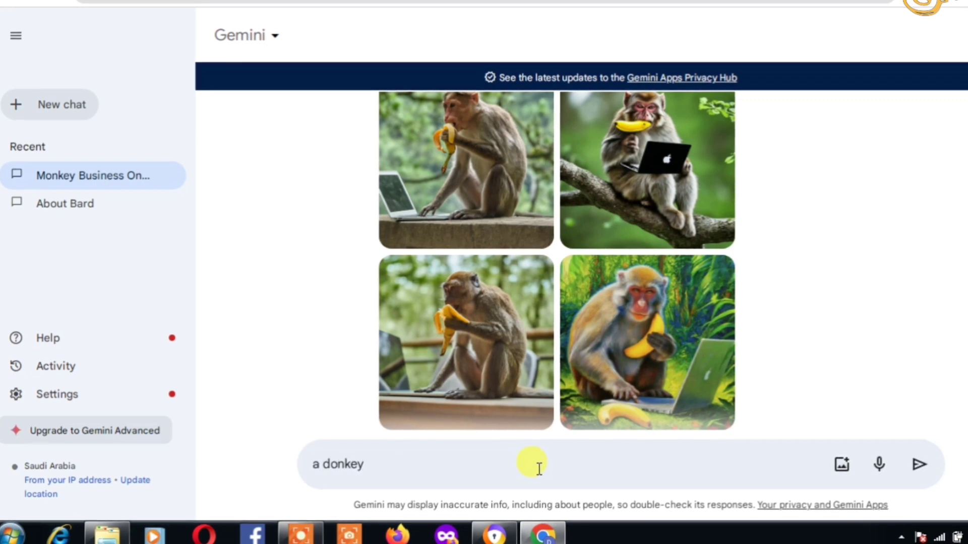
type("eating ")
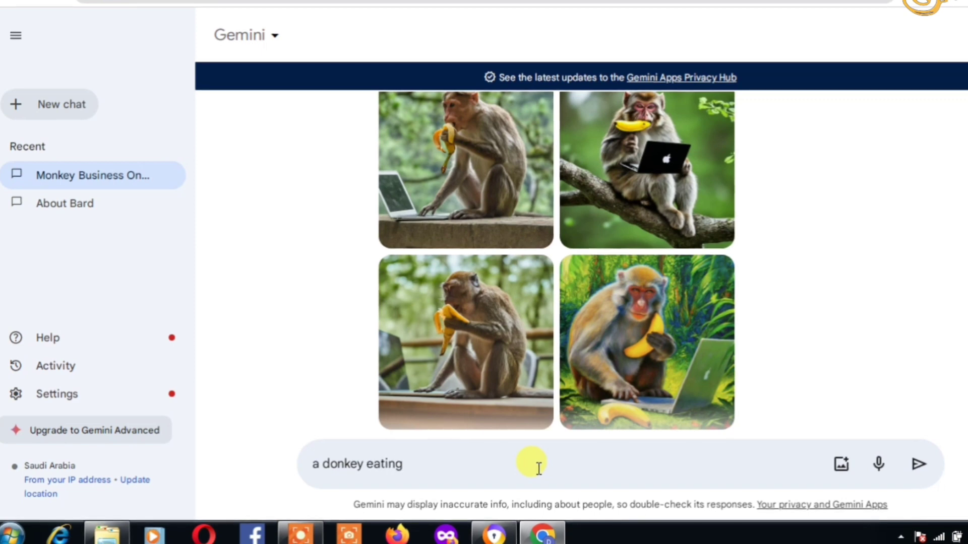
type("banana")
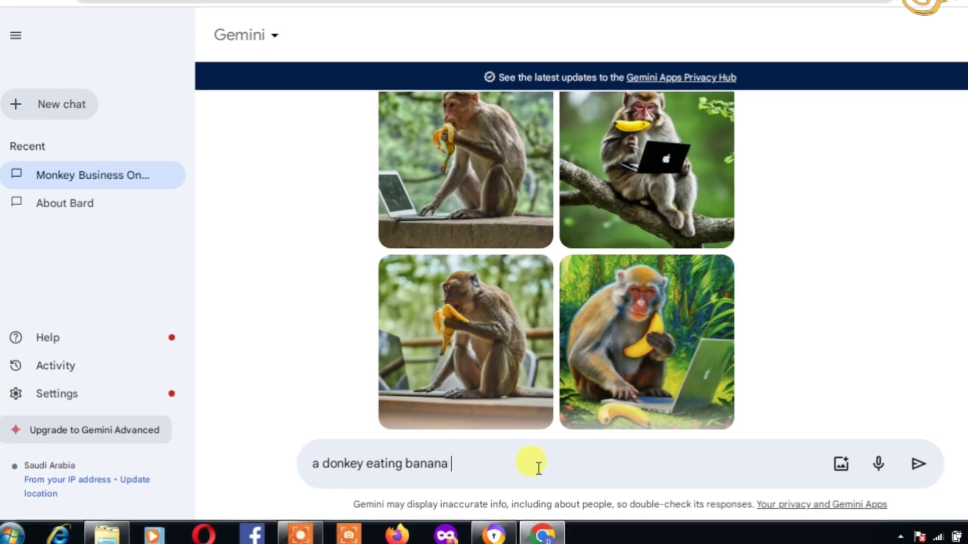
type(" whaile")
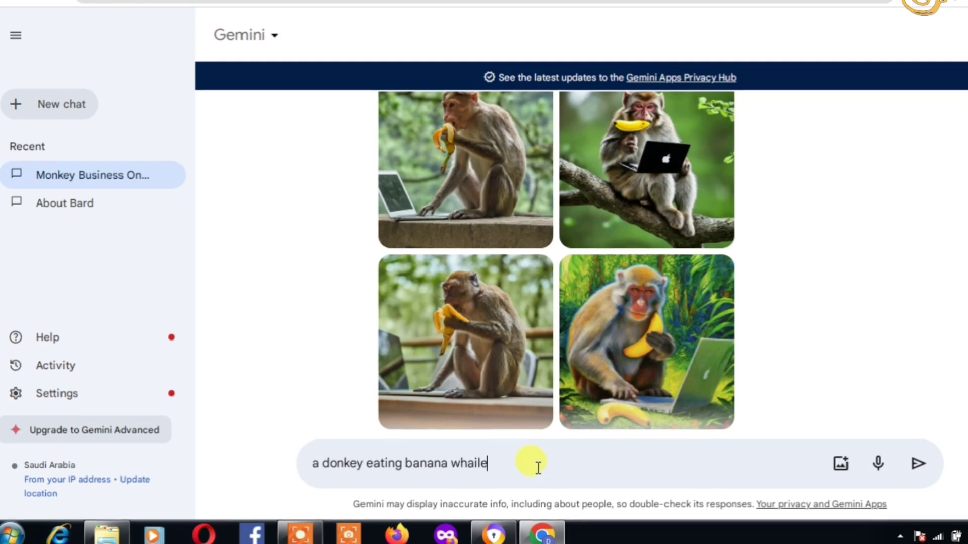
key("BackSpace")
key("BackSpace")
key("BackSpace")
key("BackSpace")
type("i")
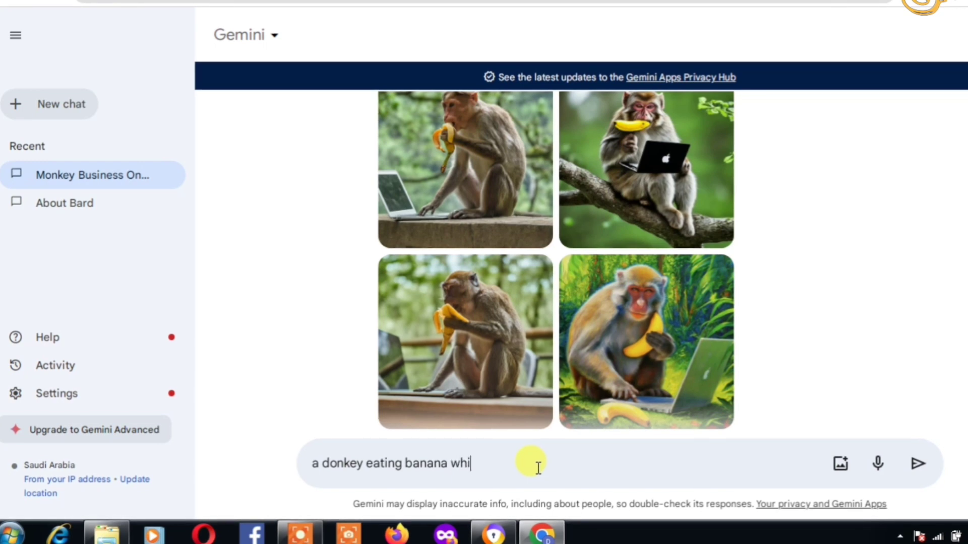
type("le using")
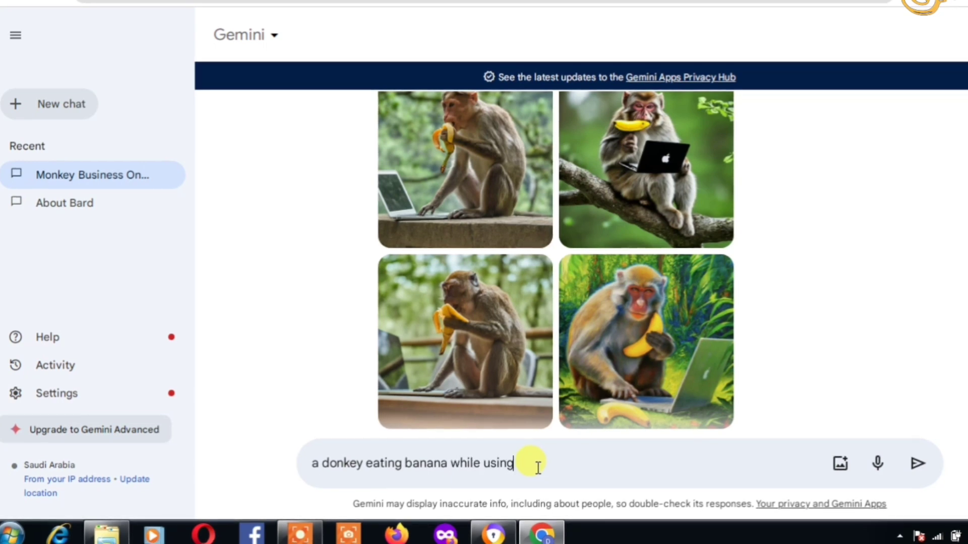
type(" a p")
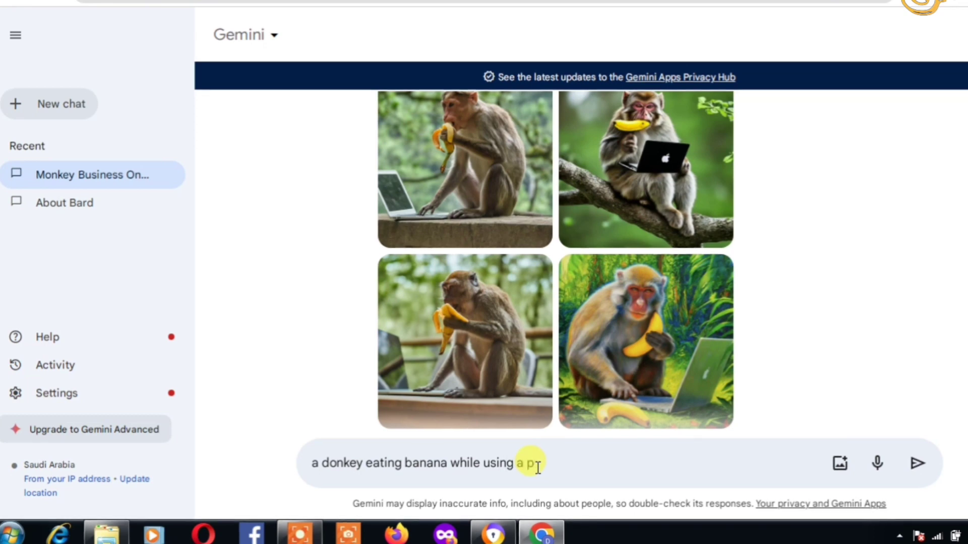
key("BackSpace")
type("loptop")
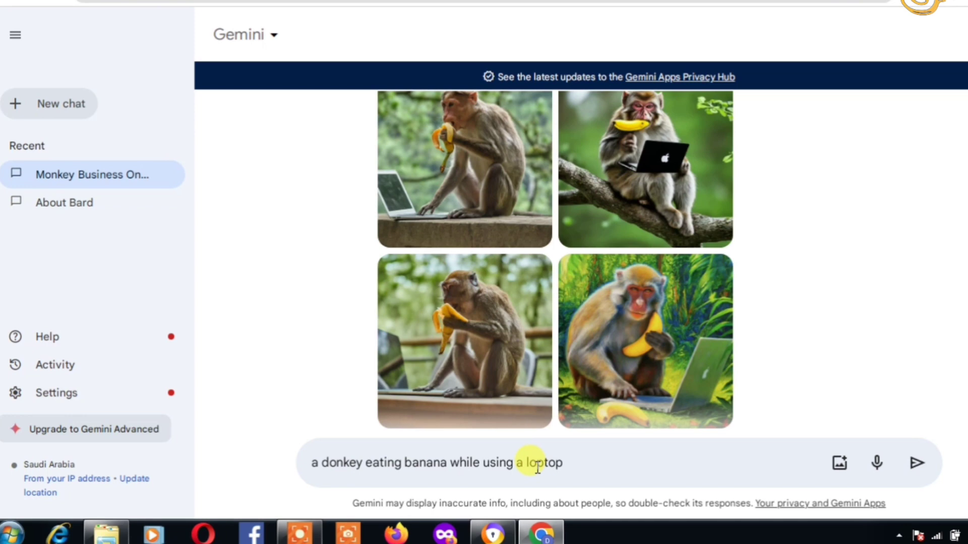
key("Return")
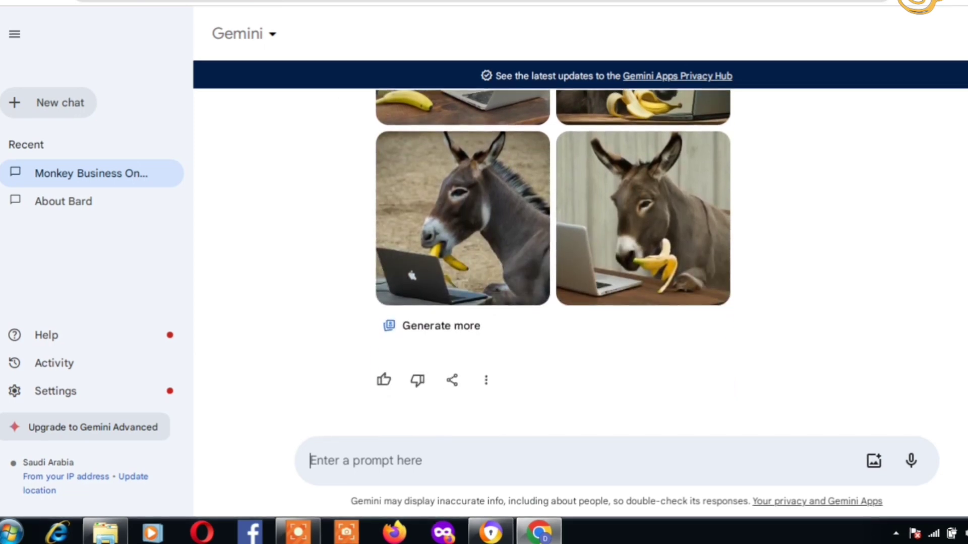
- View the first generated donkey image enlarged, then return to the chat
scroll(552, 262, "up", 3)
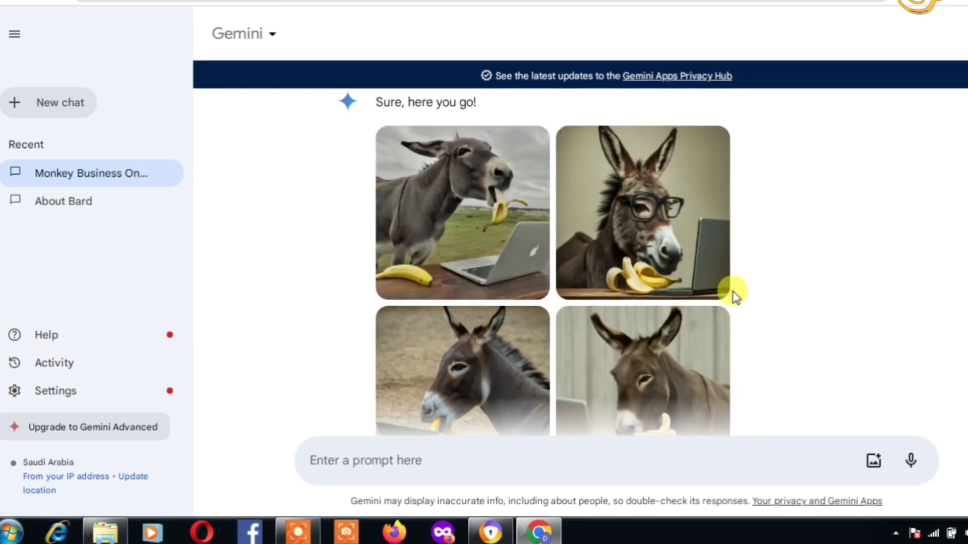
left_click(494, 215)
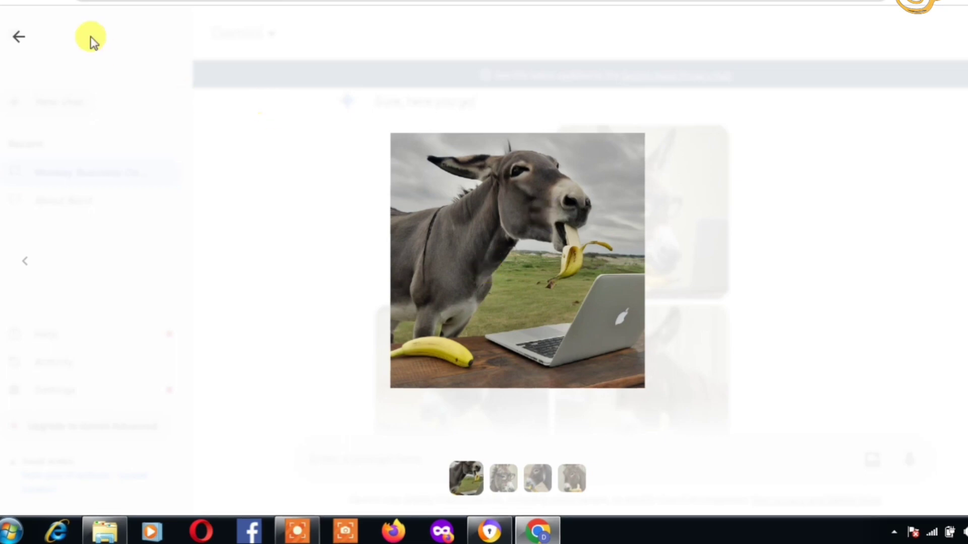
left_click(18, 40)
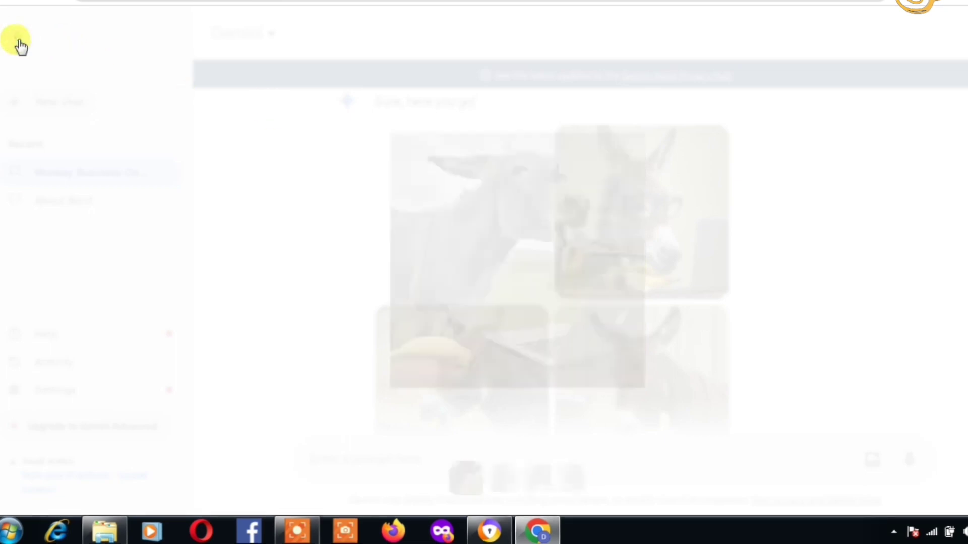